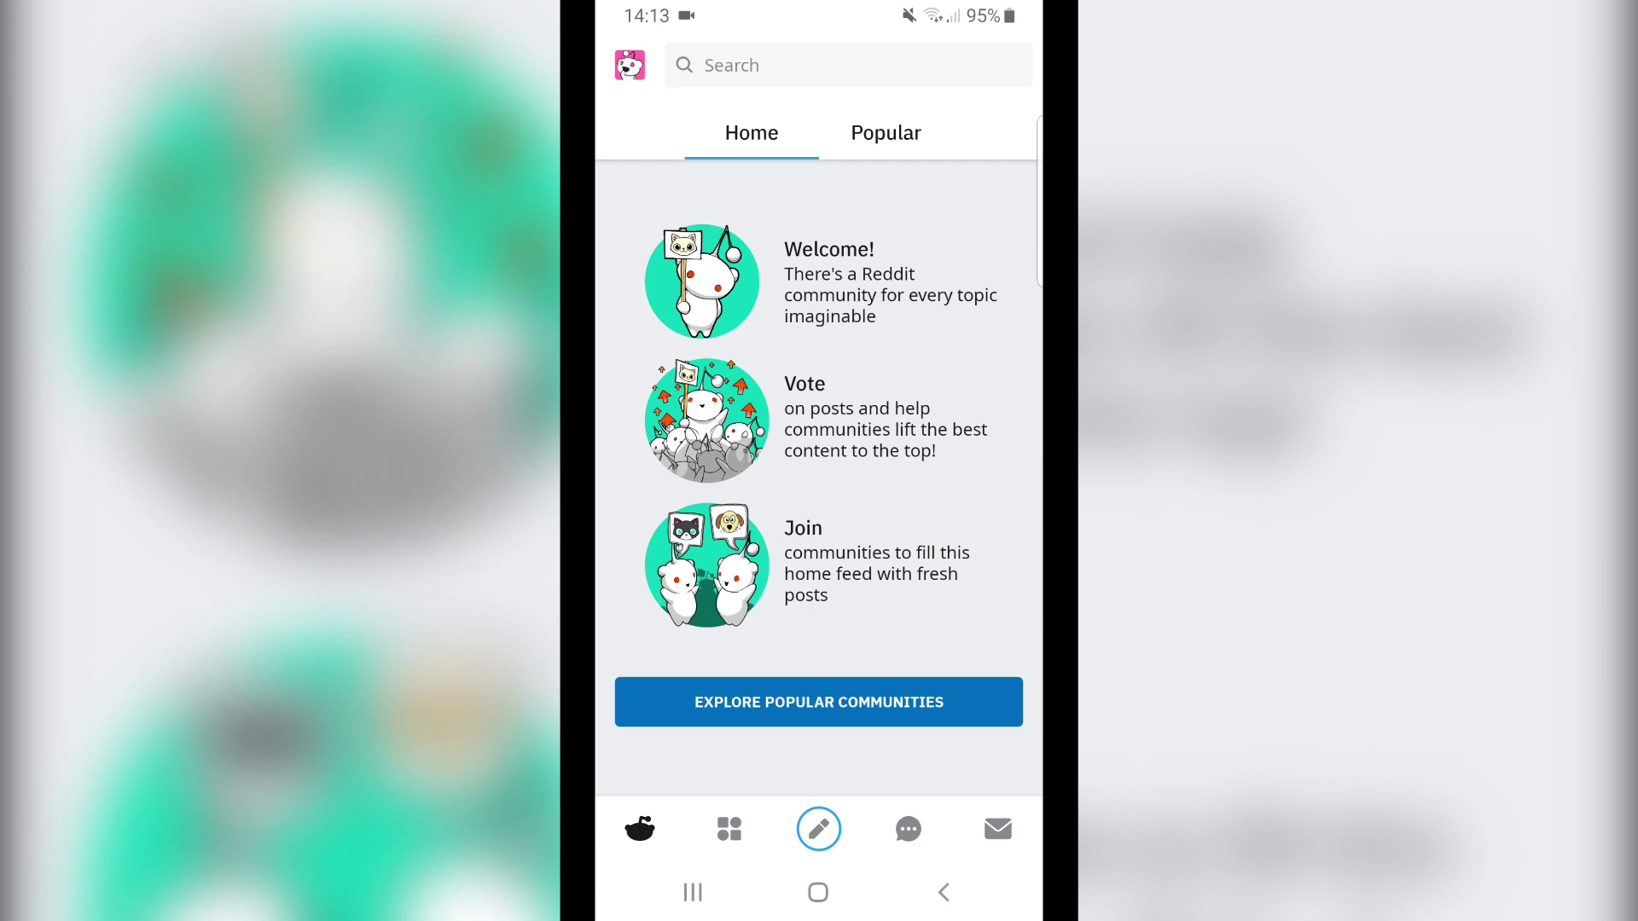
Step: Open the Help FAQ for Reddit for Android from the avatar drawer's Settings
click(630, 66)
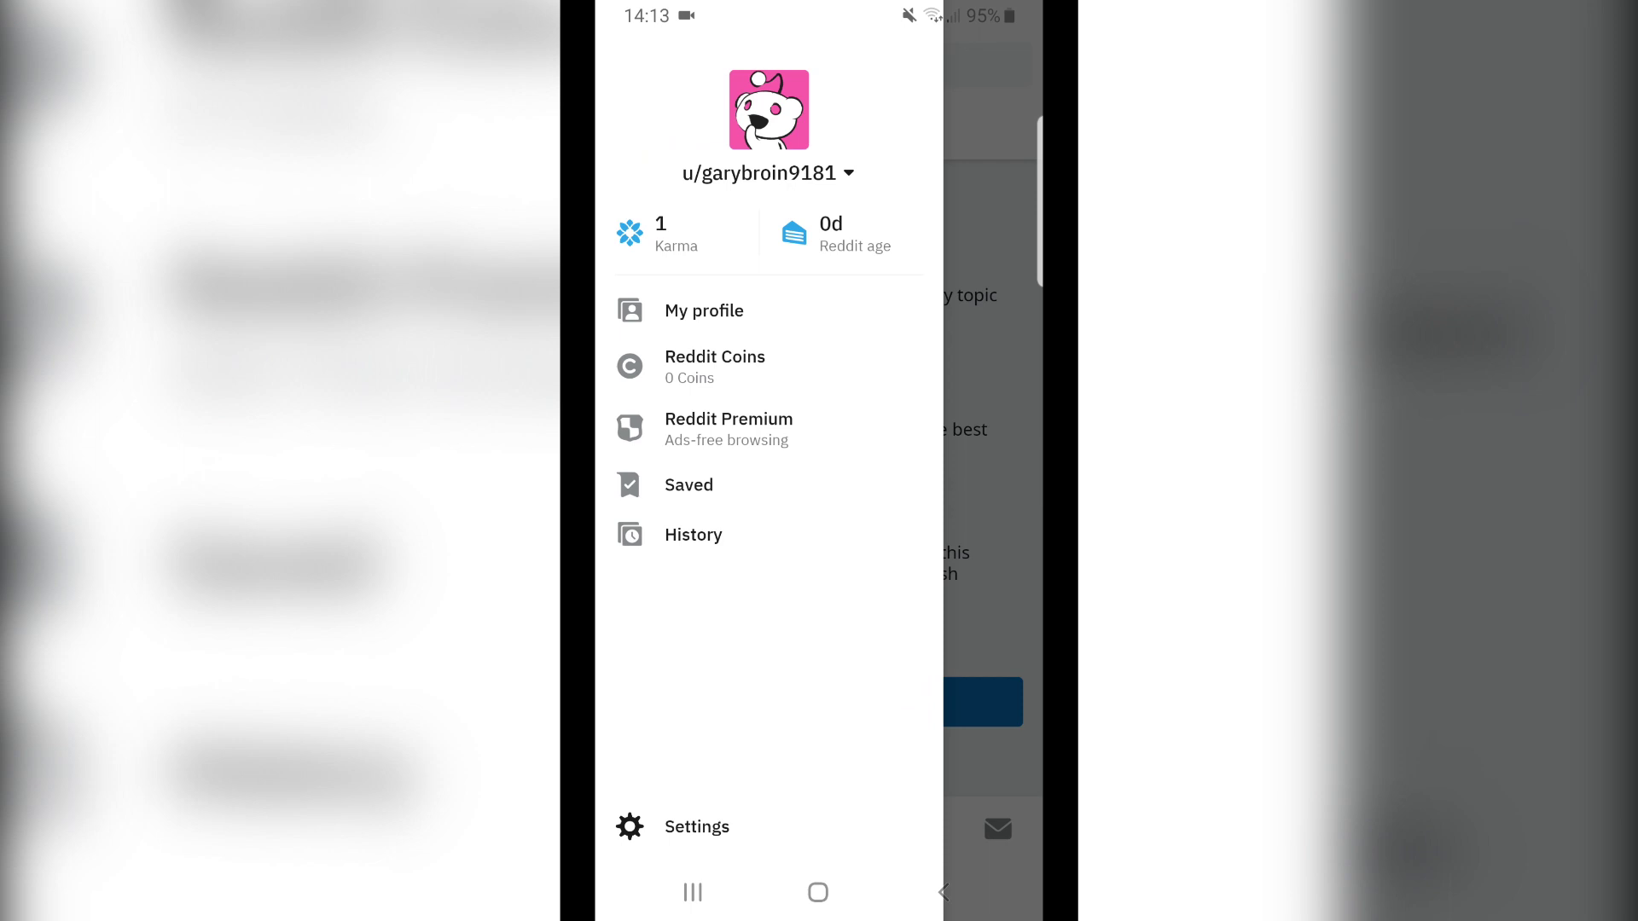
click(696, 827)
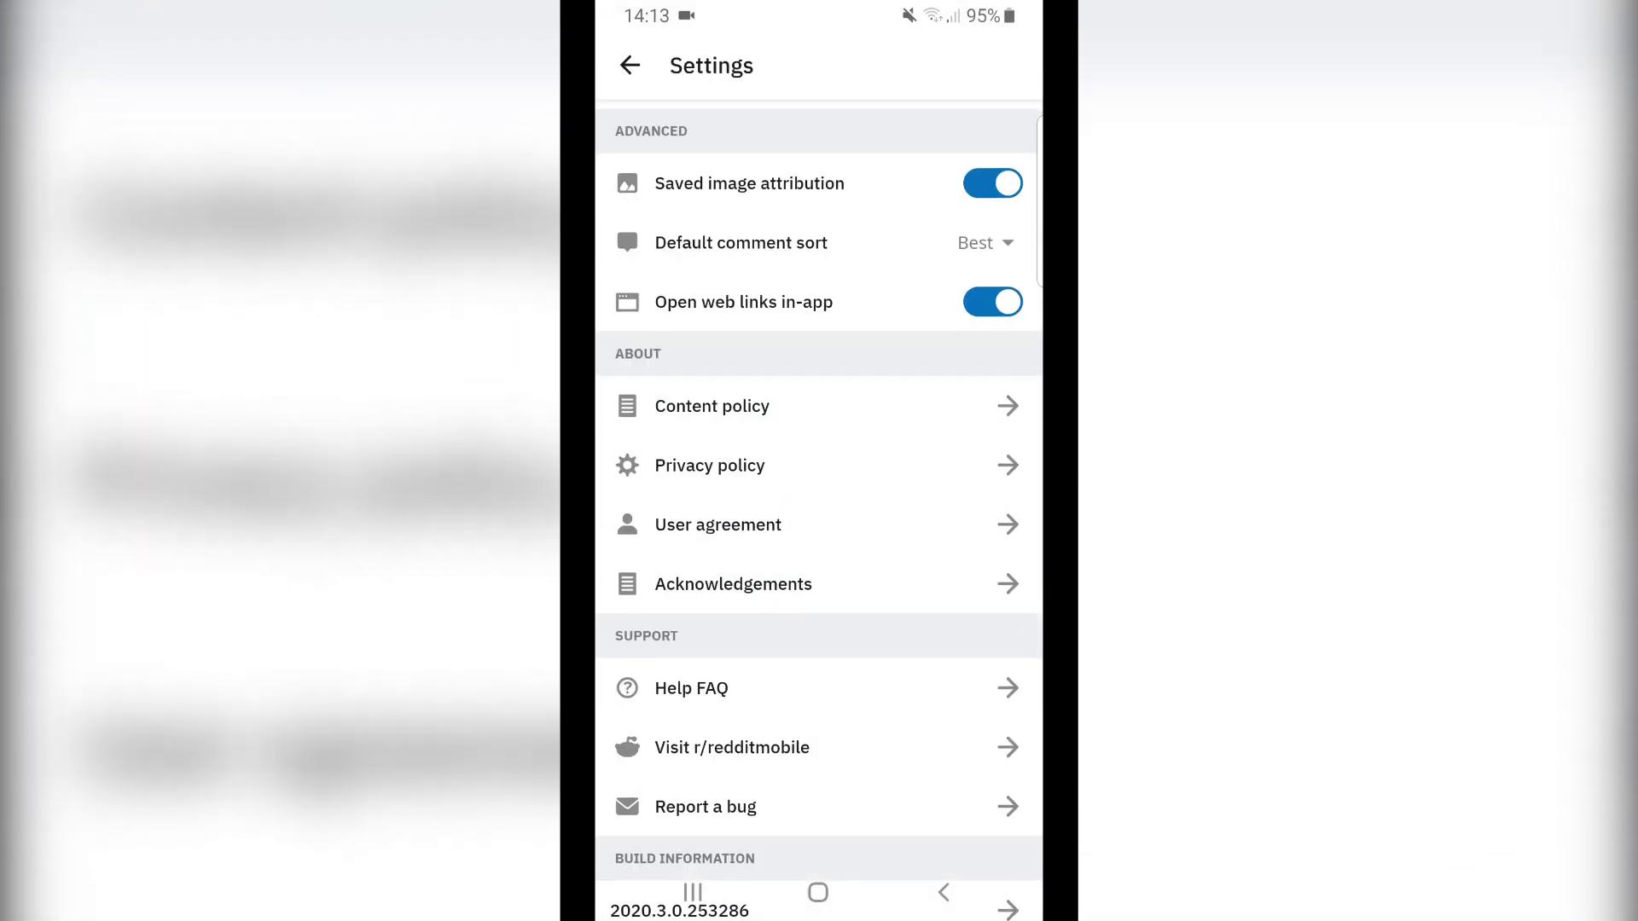
scroll(818, 512, down, 5)
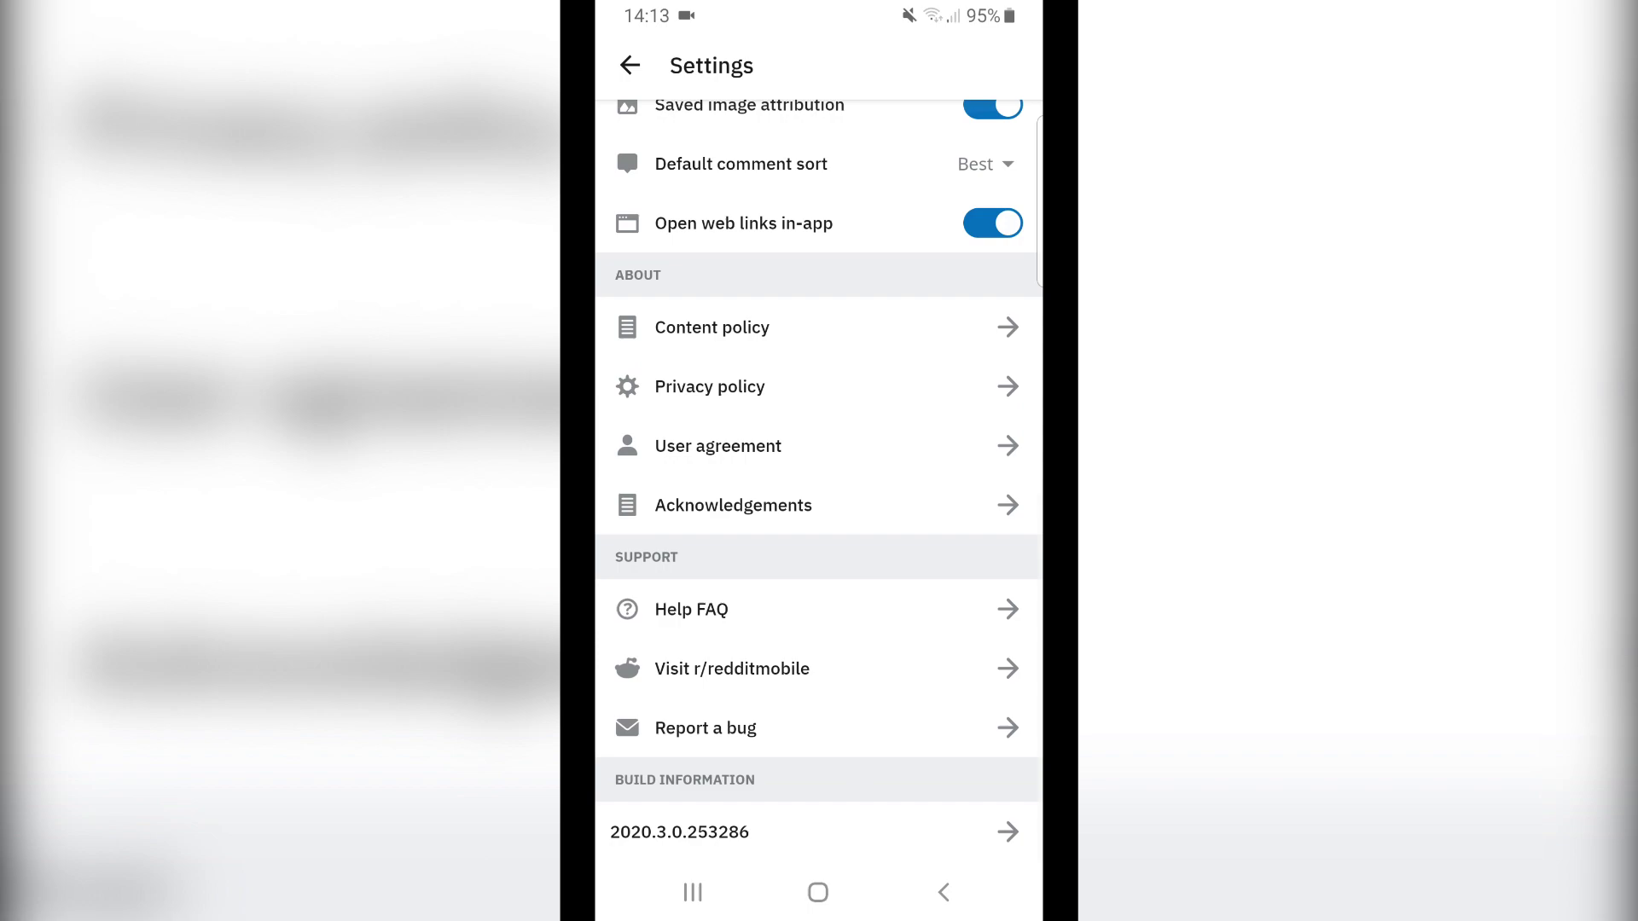
click(692, 609)
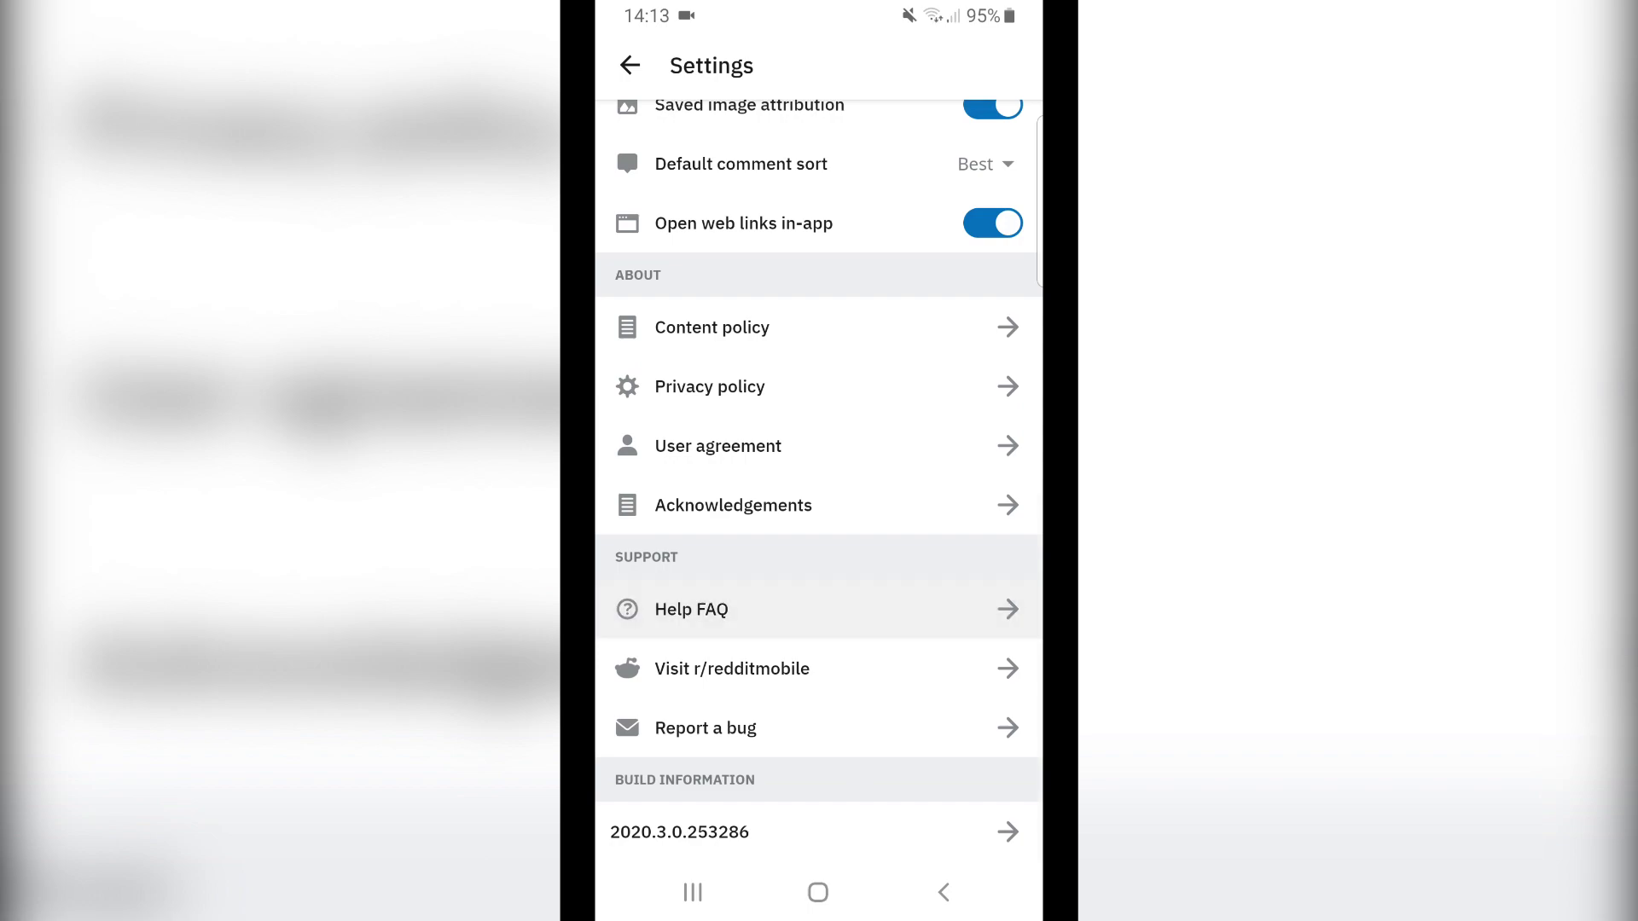
Step: Search help for 'Deactivate' and follow 'How do I deactivate my account?' to the deactivation form
click(782, 364)
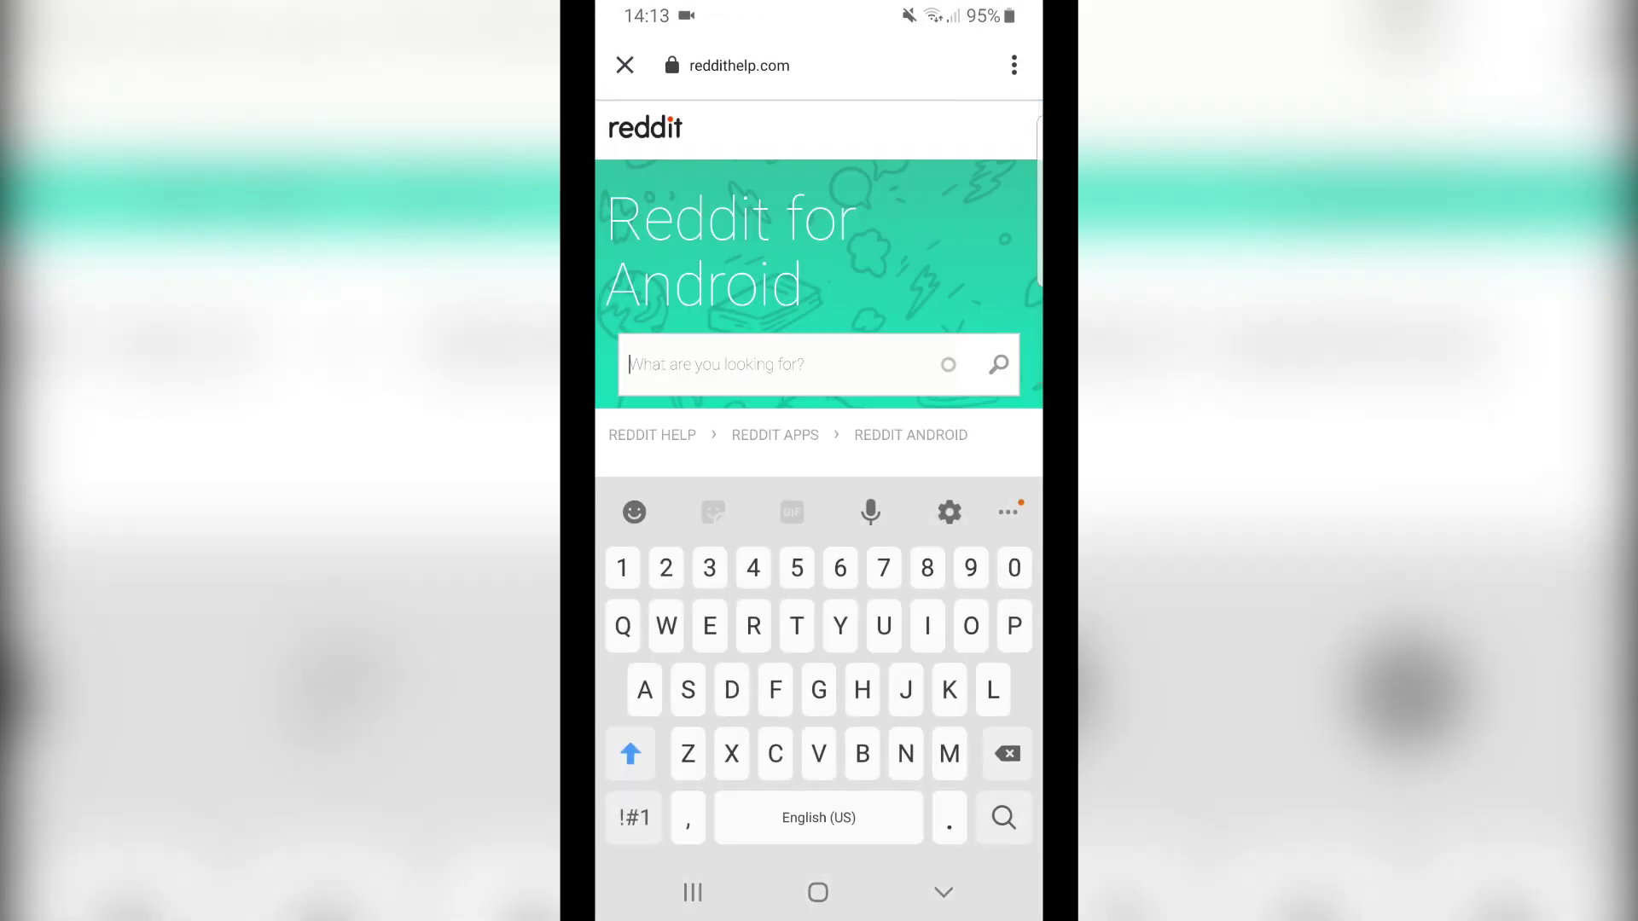
text(Deact)
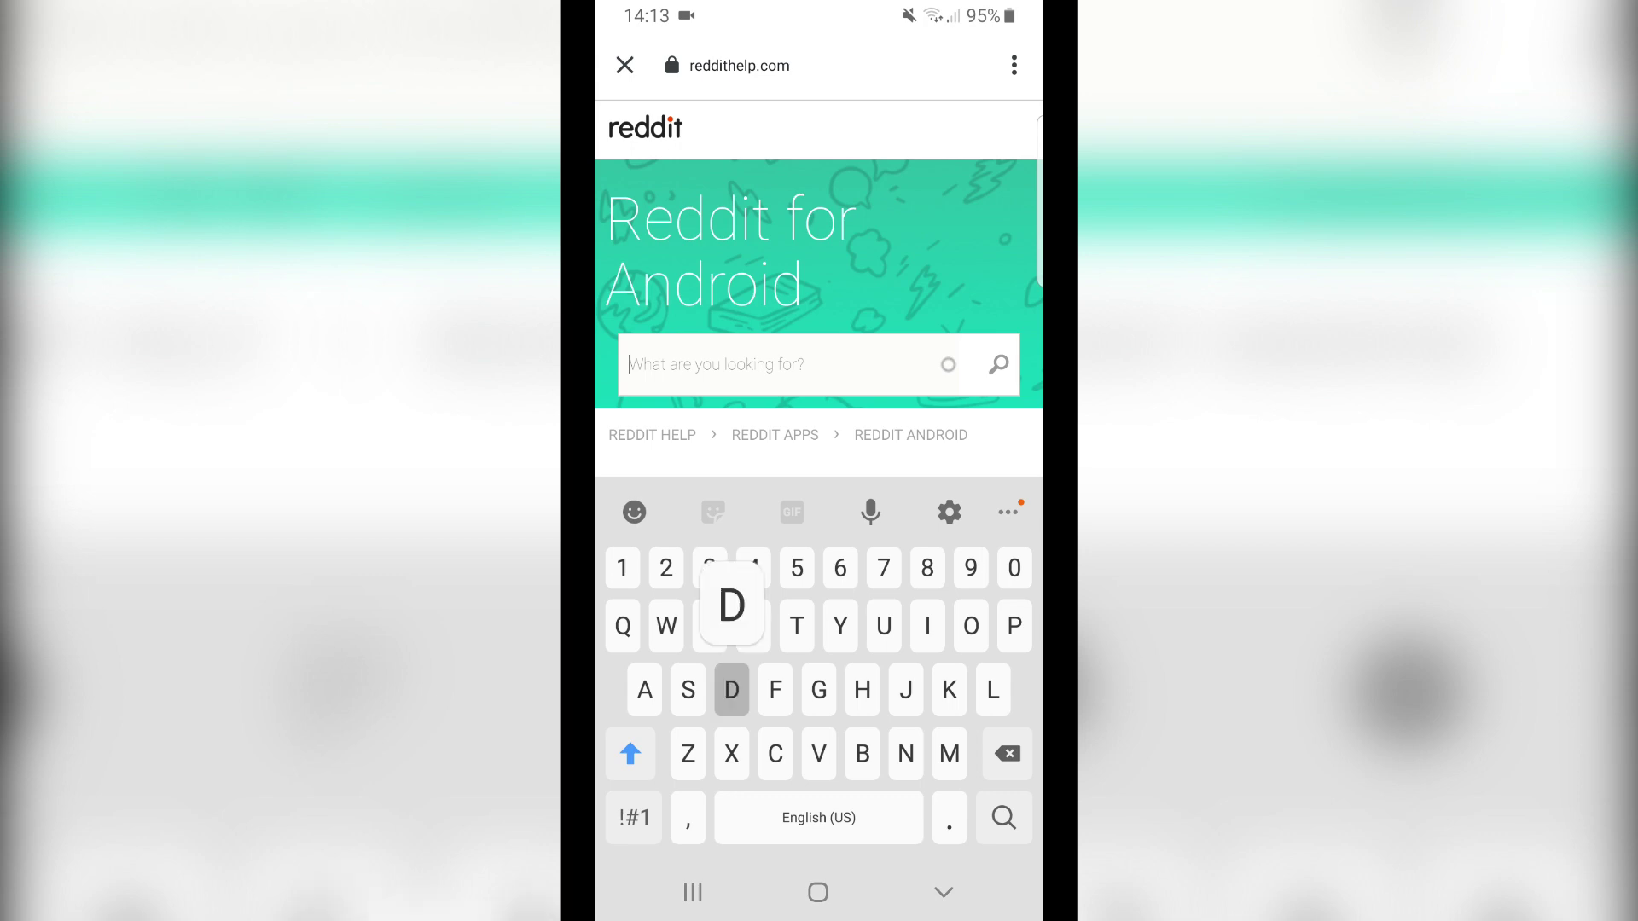
text(ivate)
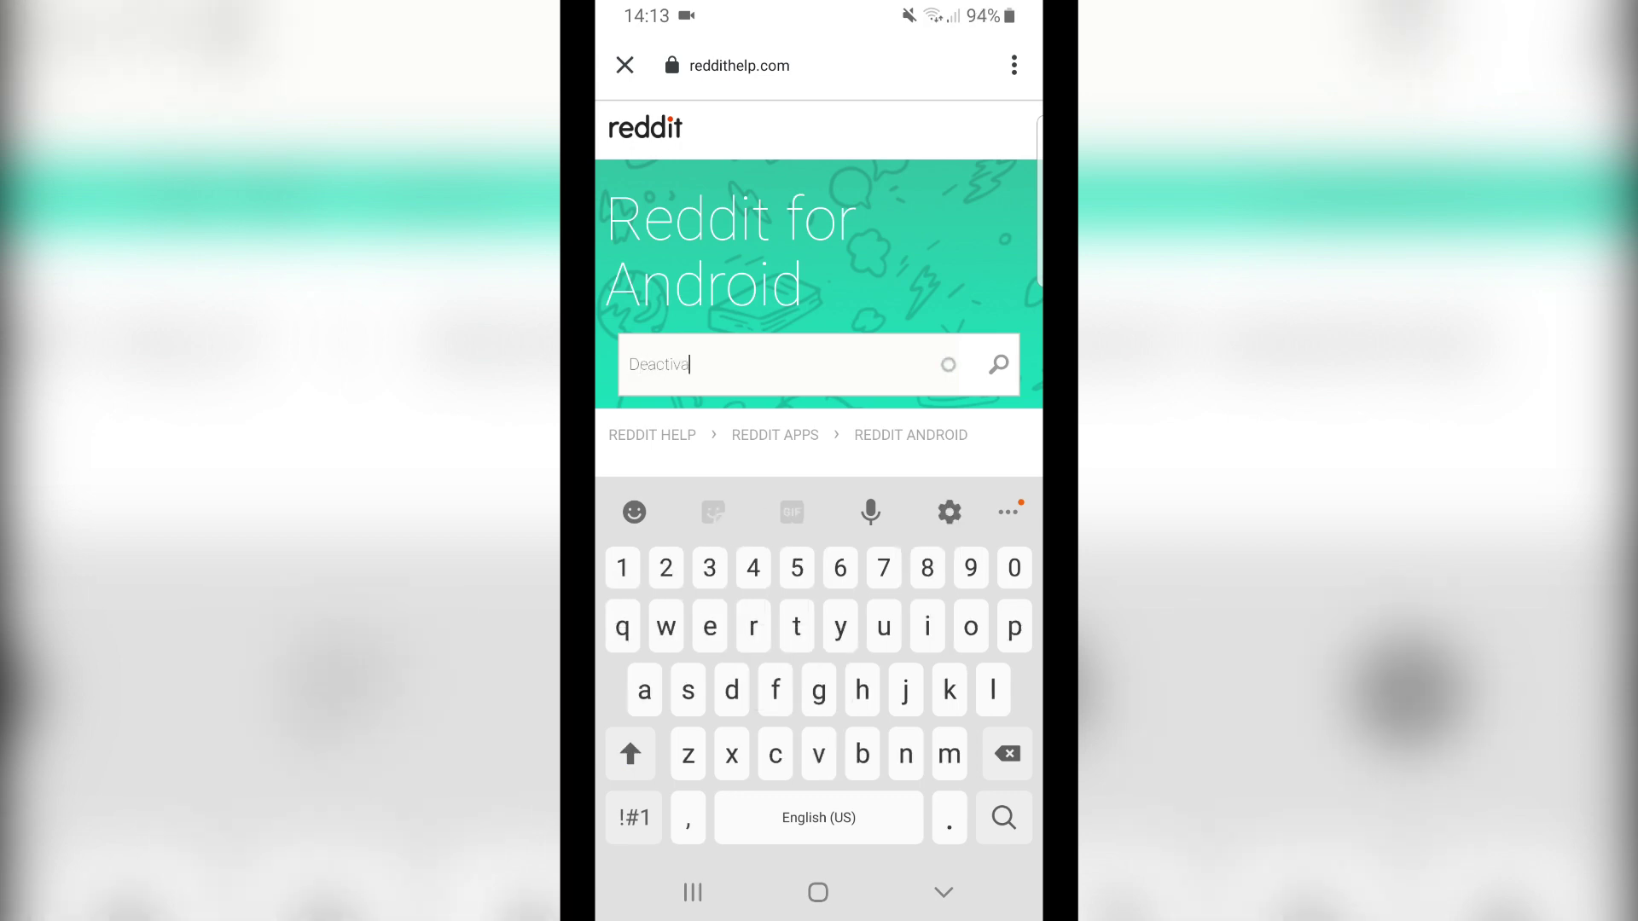
key(Return)
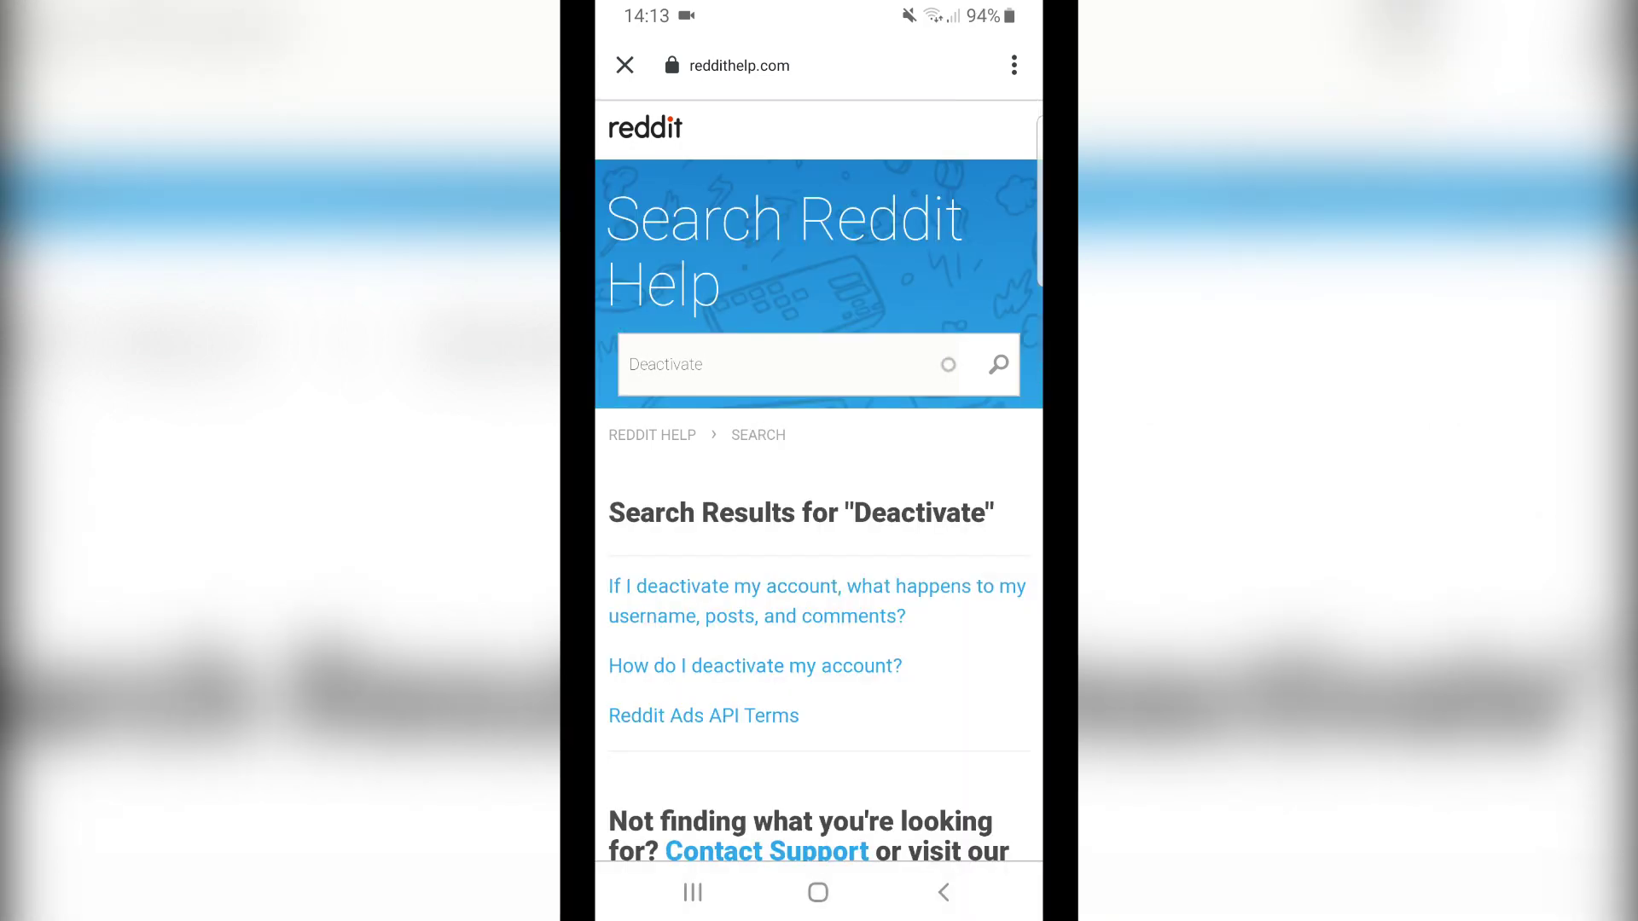
scroll(820, 576, down, 2)
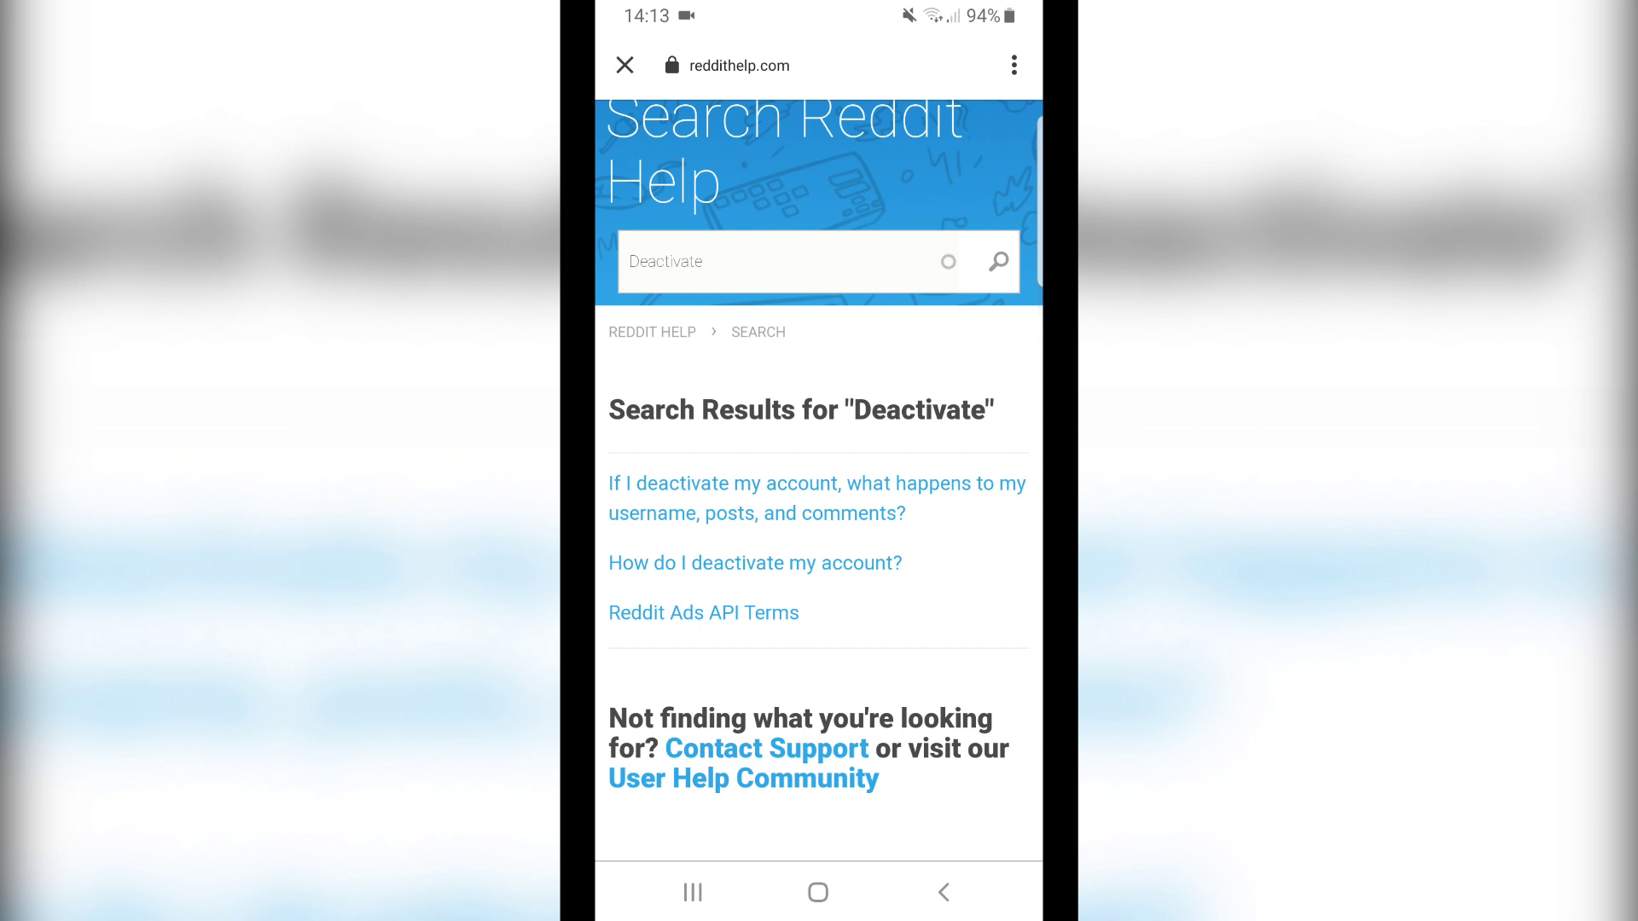
click(756, 563)
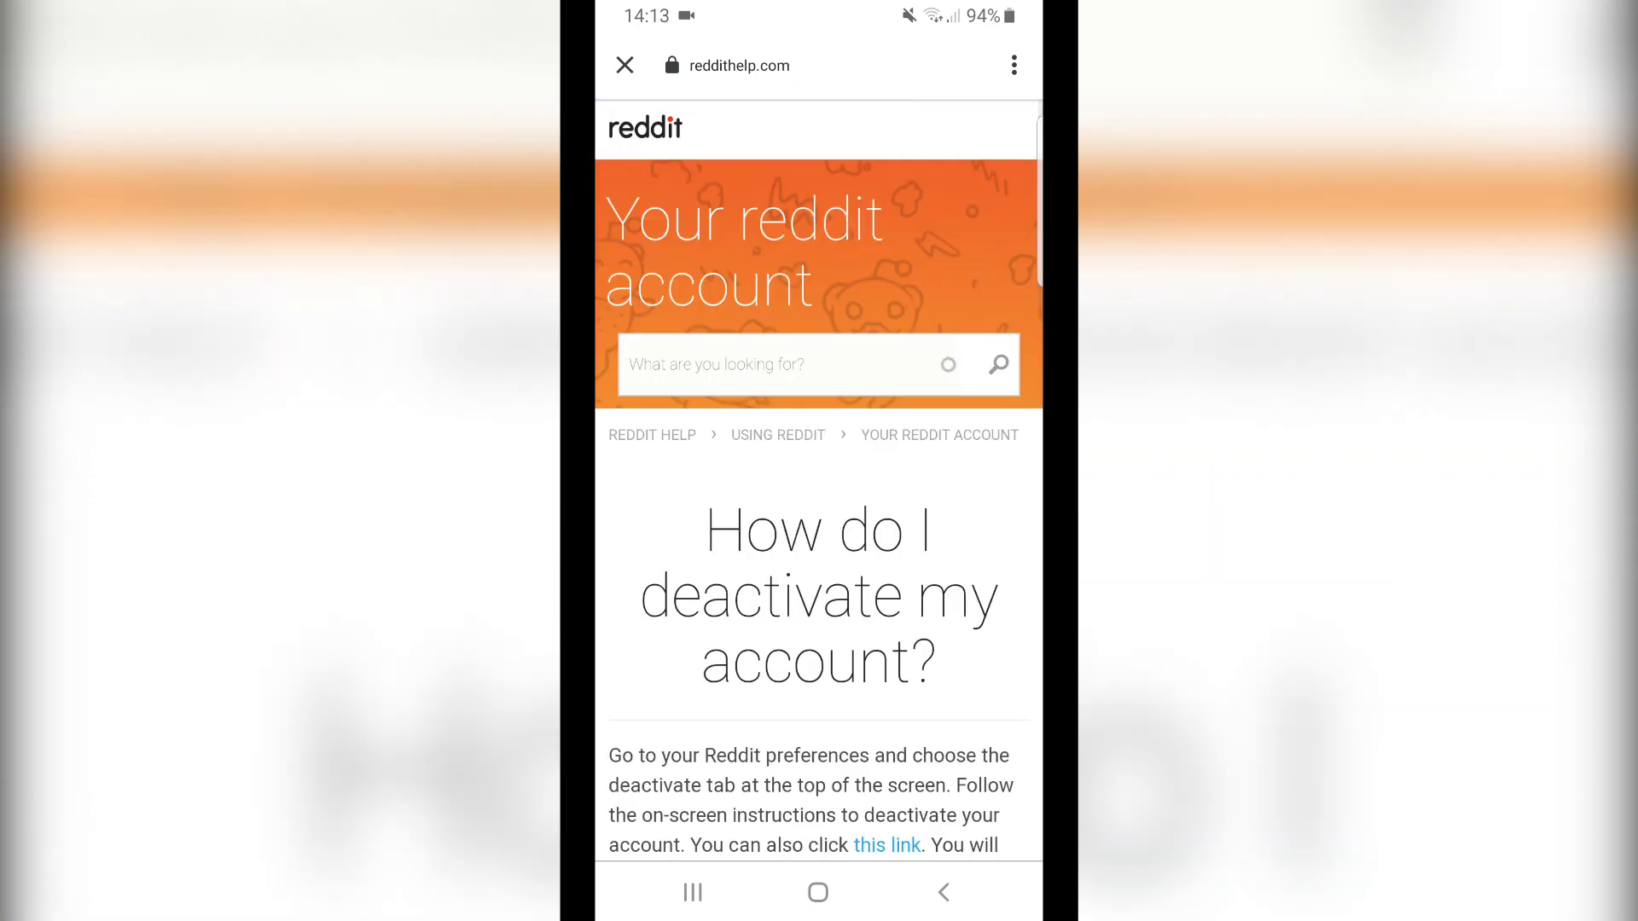
scroll(818, 576, down, 3)
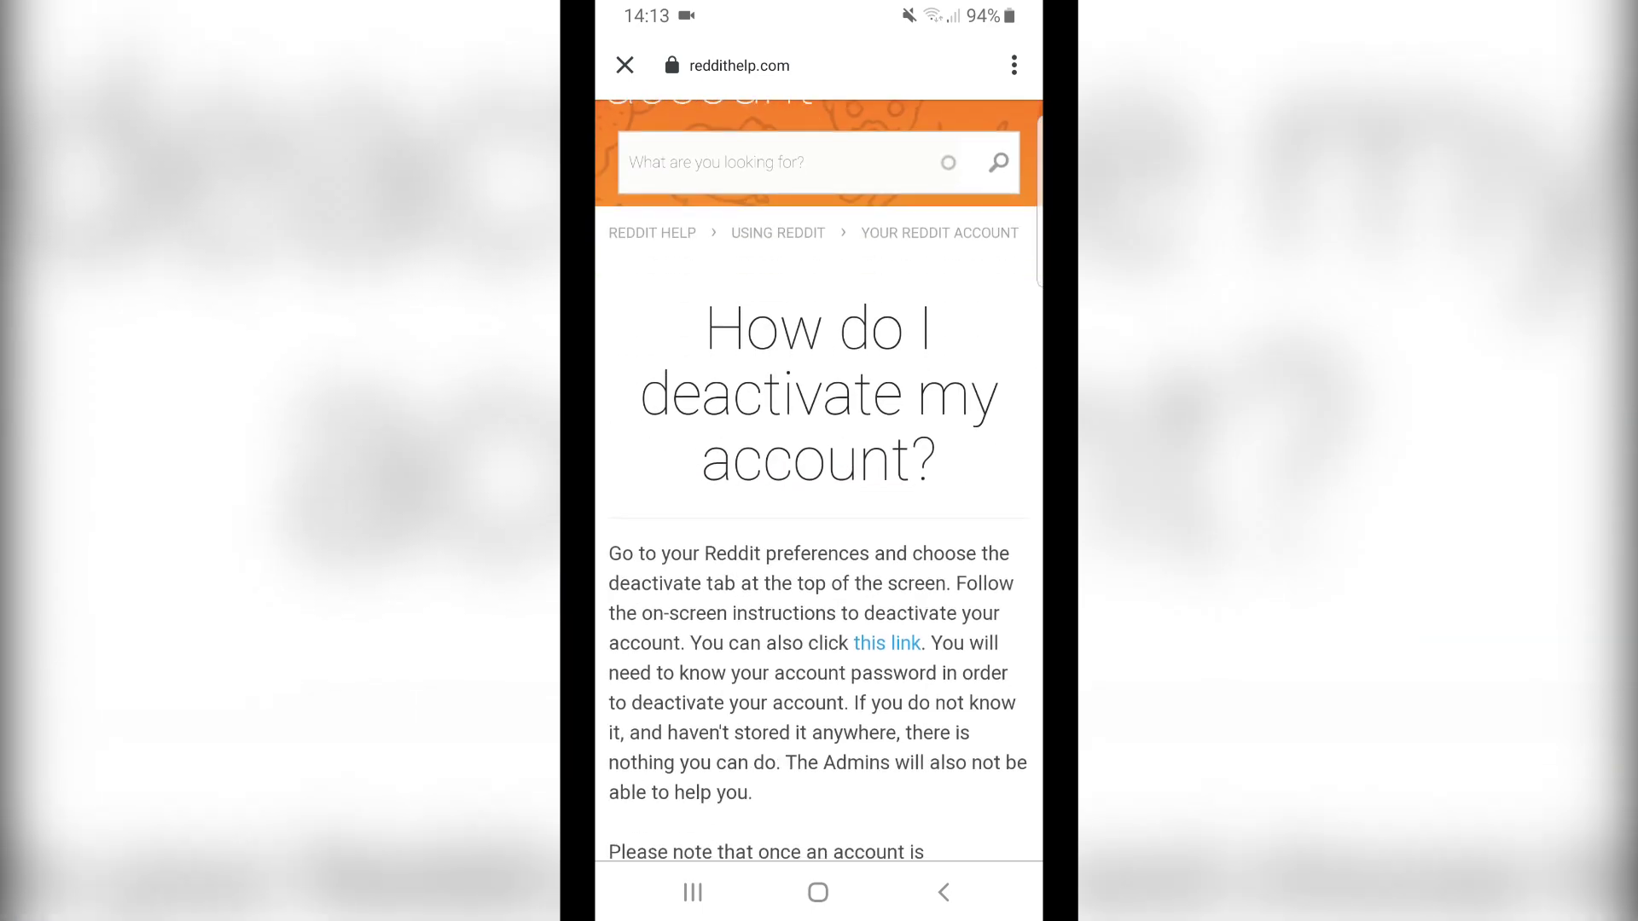
scroll(819, 576, down, 2)
scroll(819, 512, down, 1)
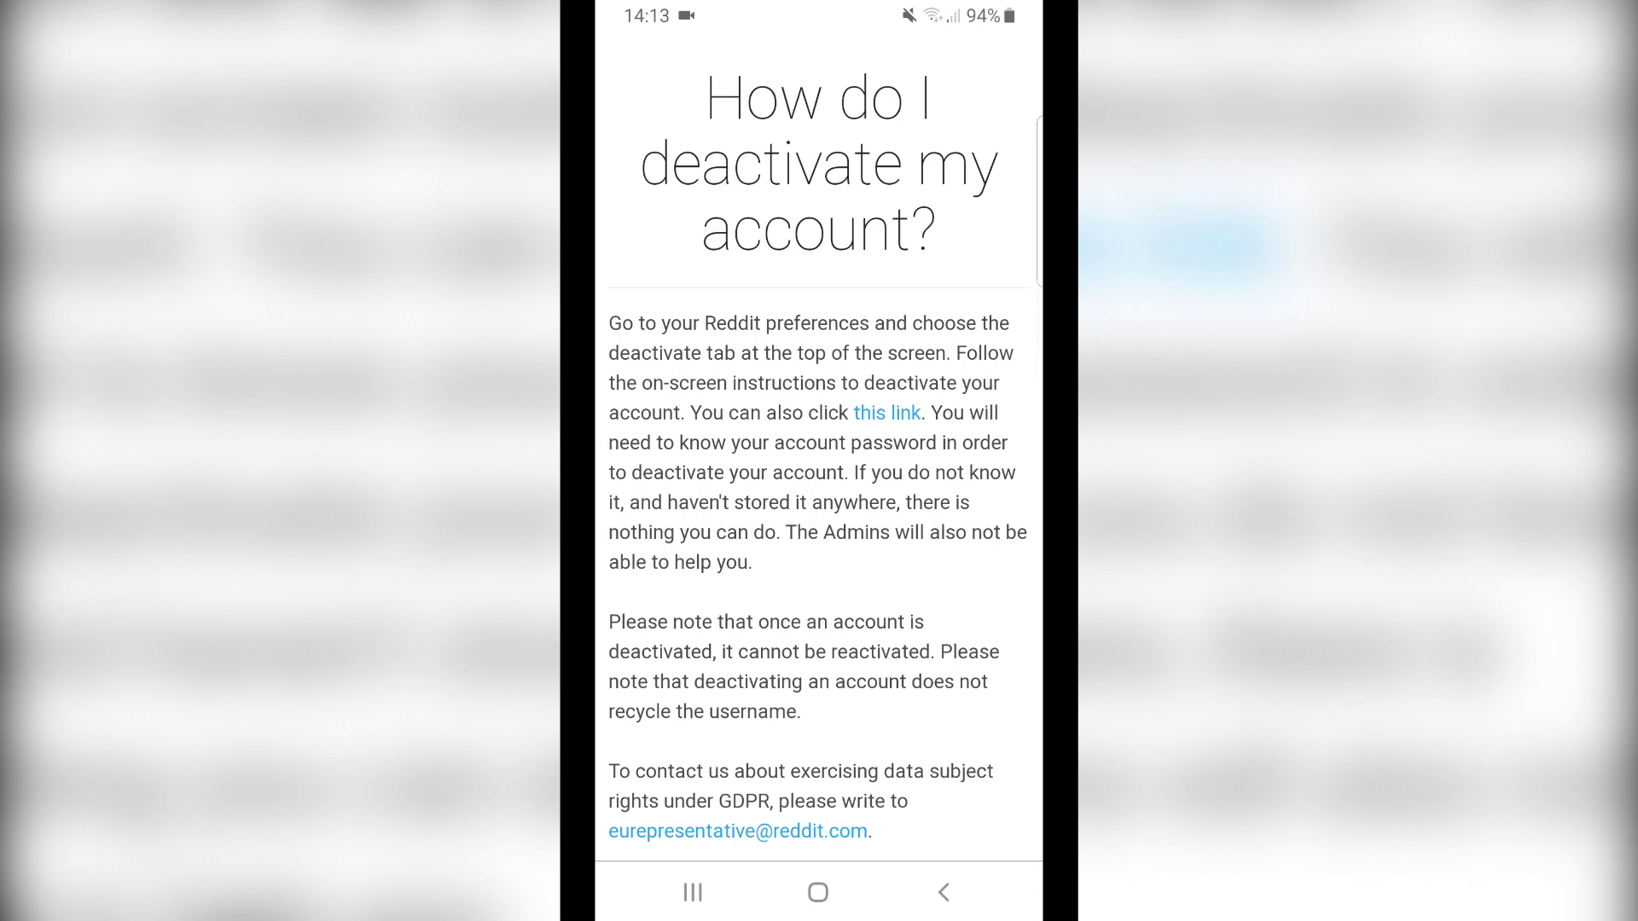
click(887, 412)
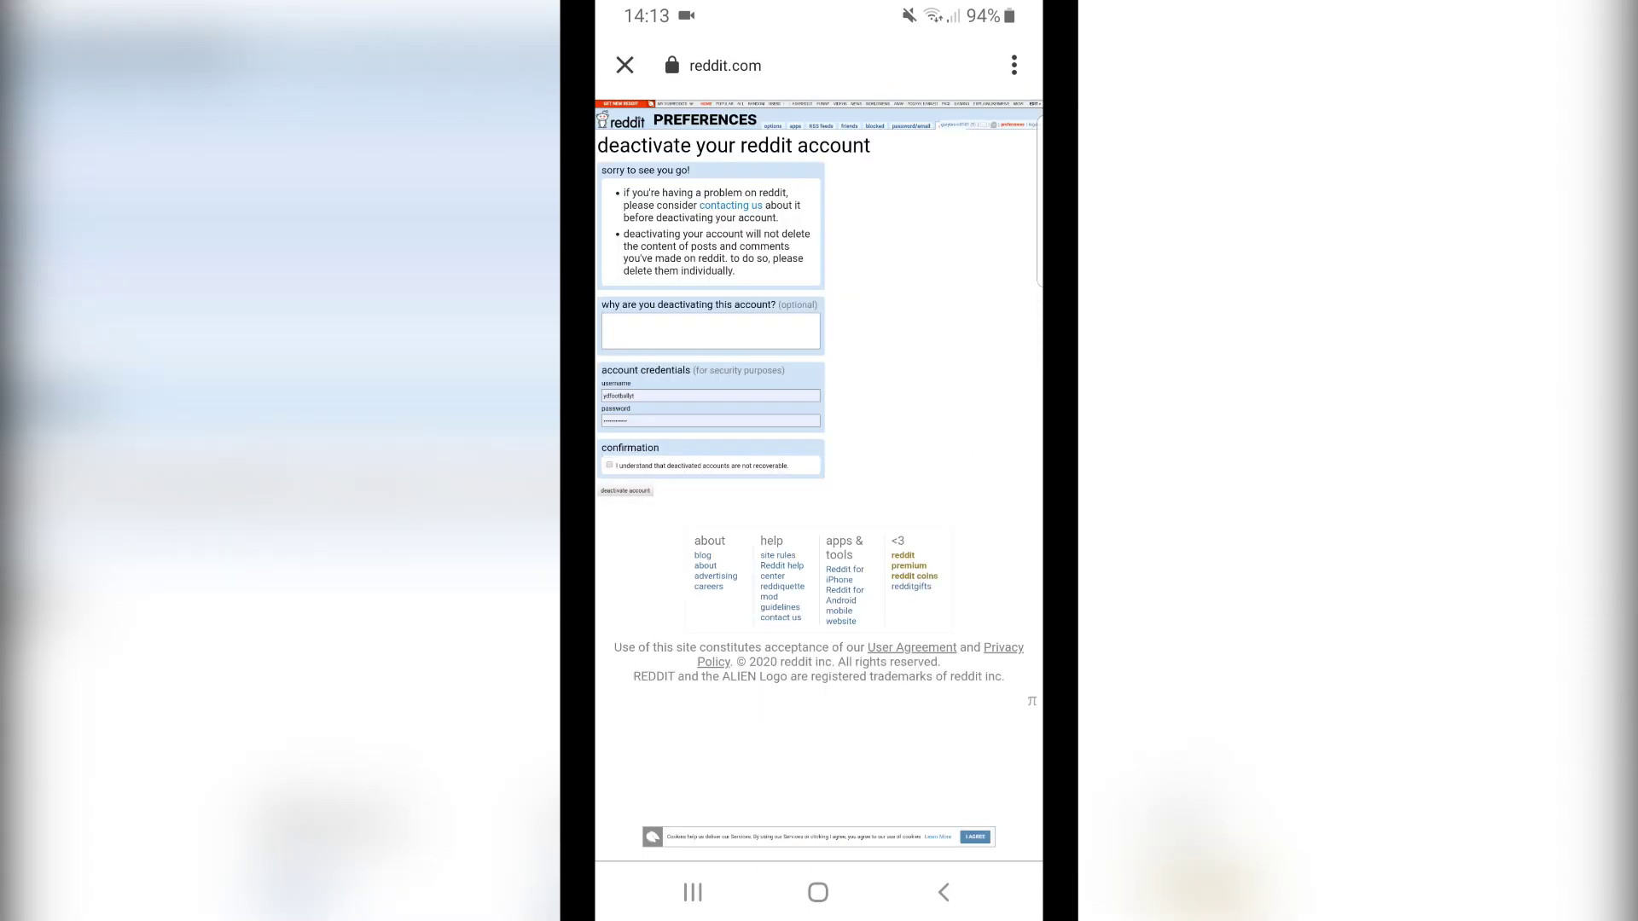
scroll(768, 321, up, 5)
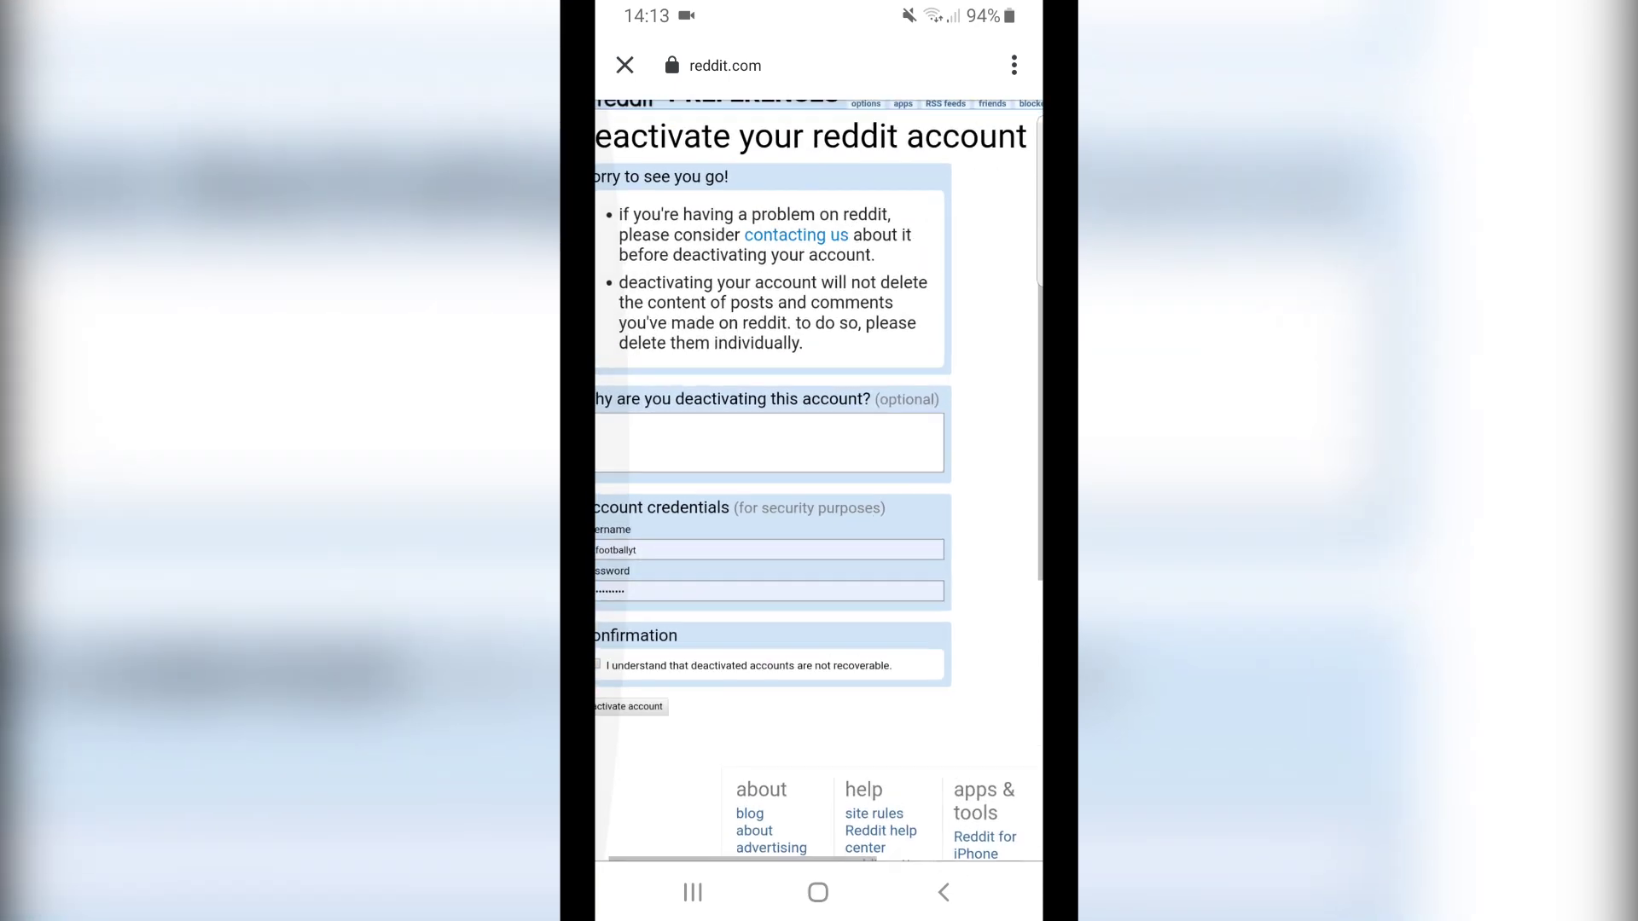
scroll(793, 384, up, 2)
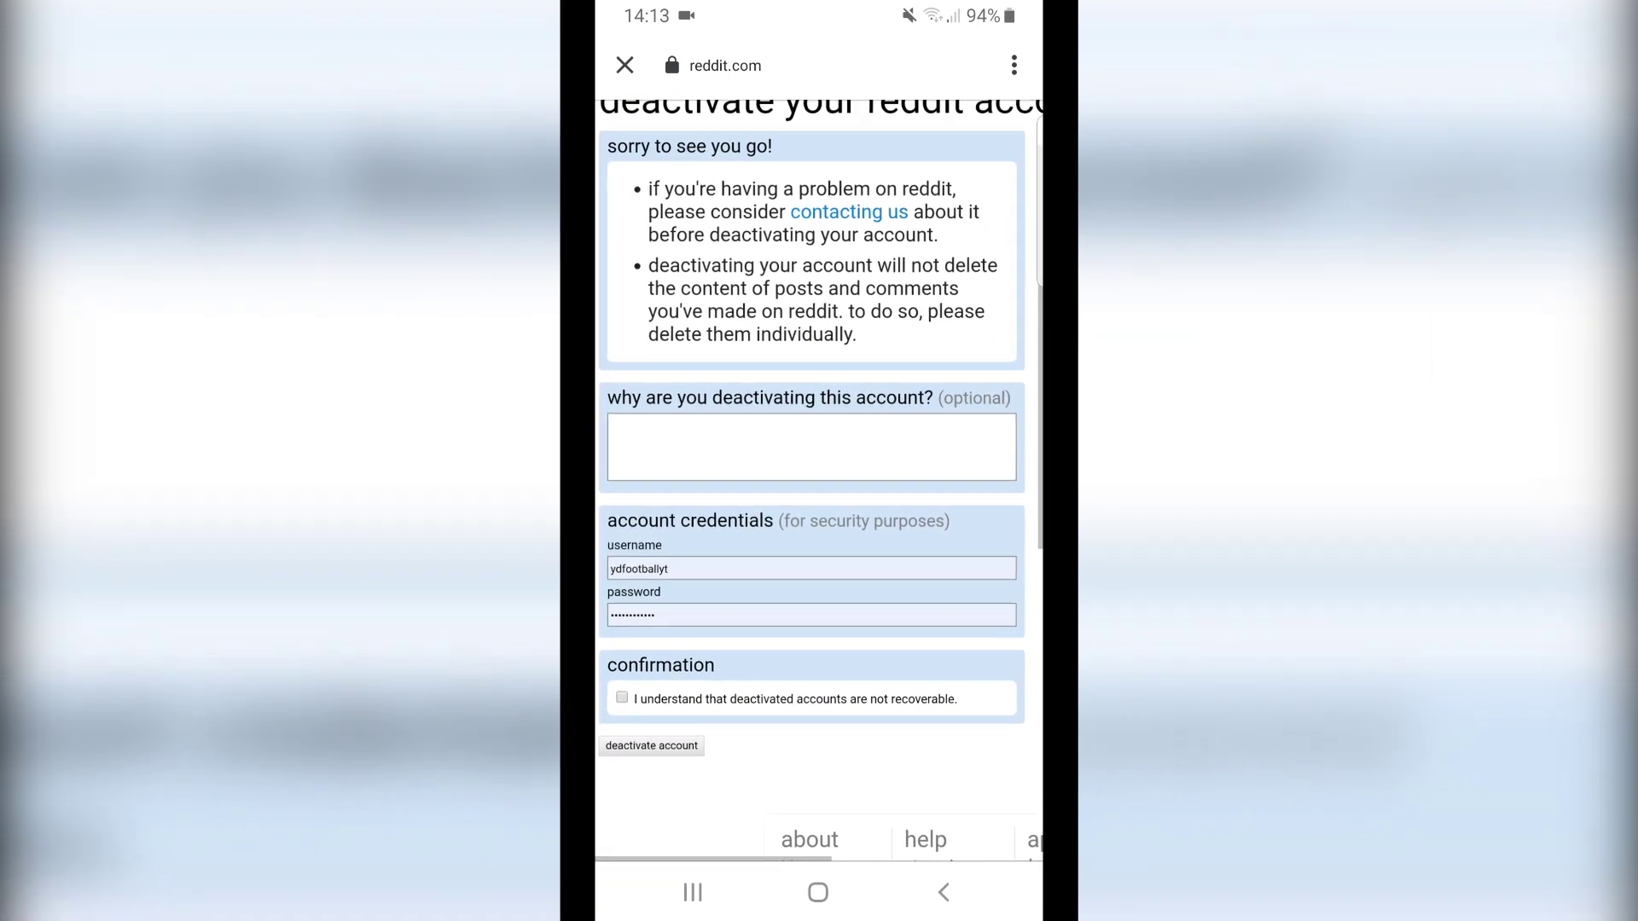
Step: Enter 'No reason' as the optional deactivation reason on the deactivate-account form
click(800, 430)
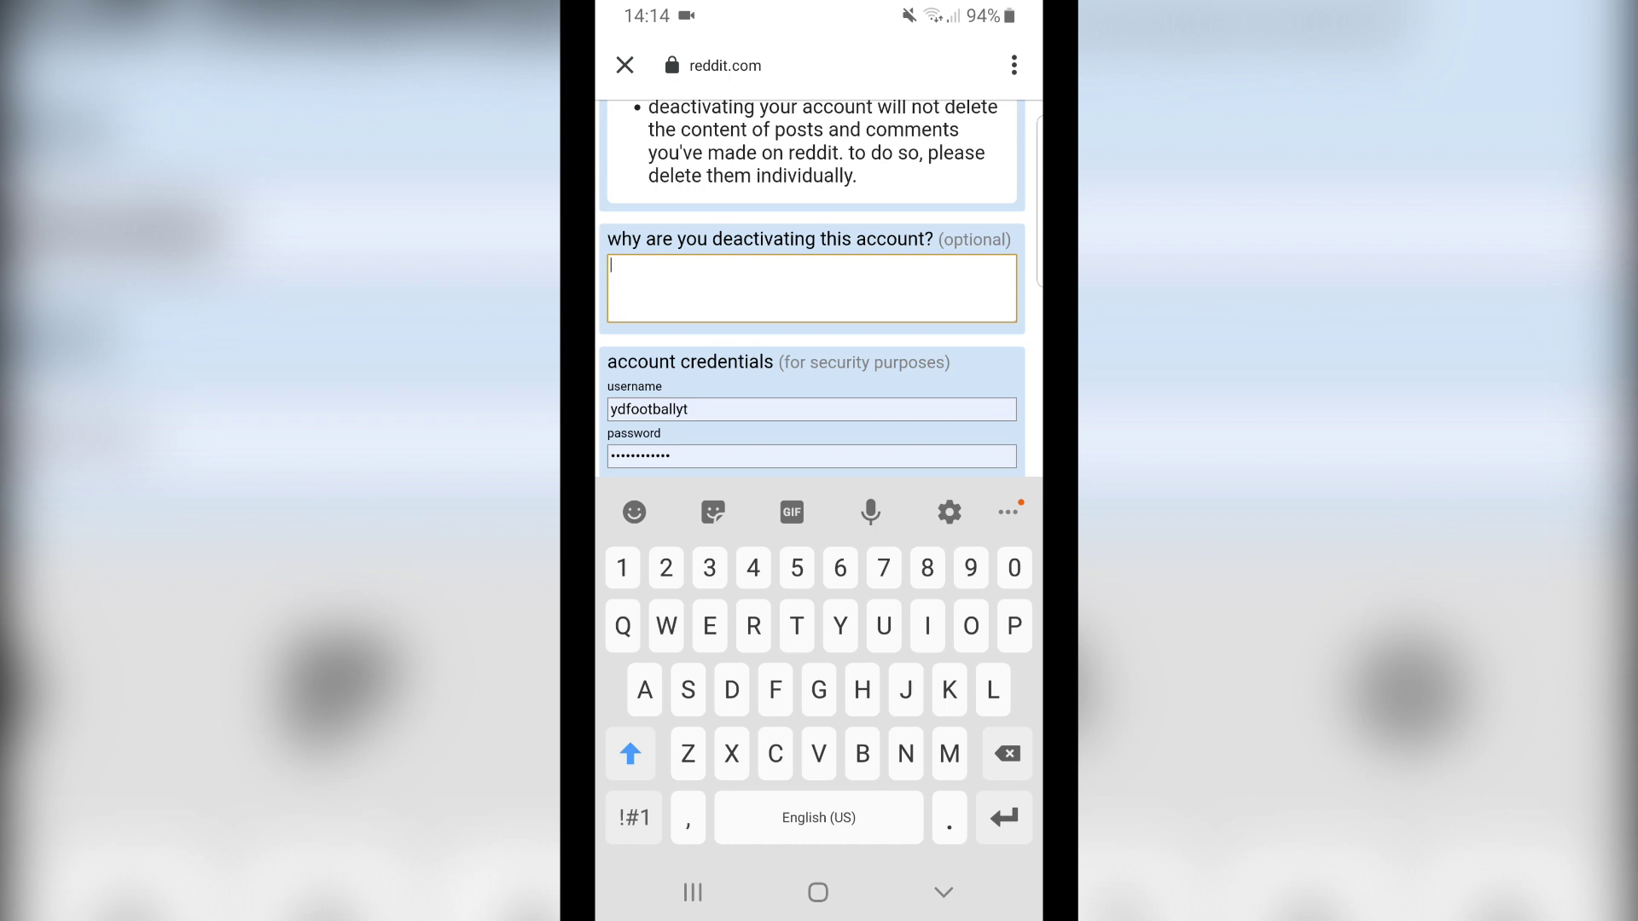
text(Non)
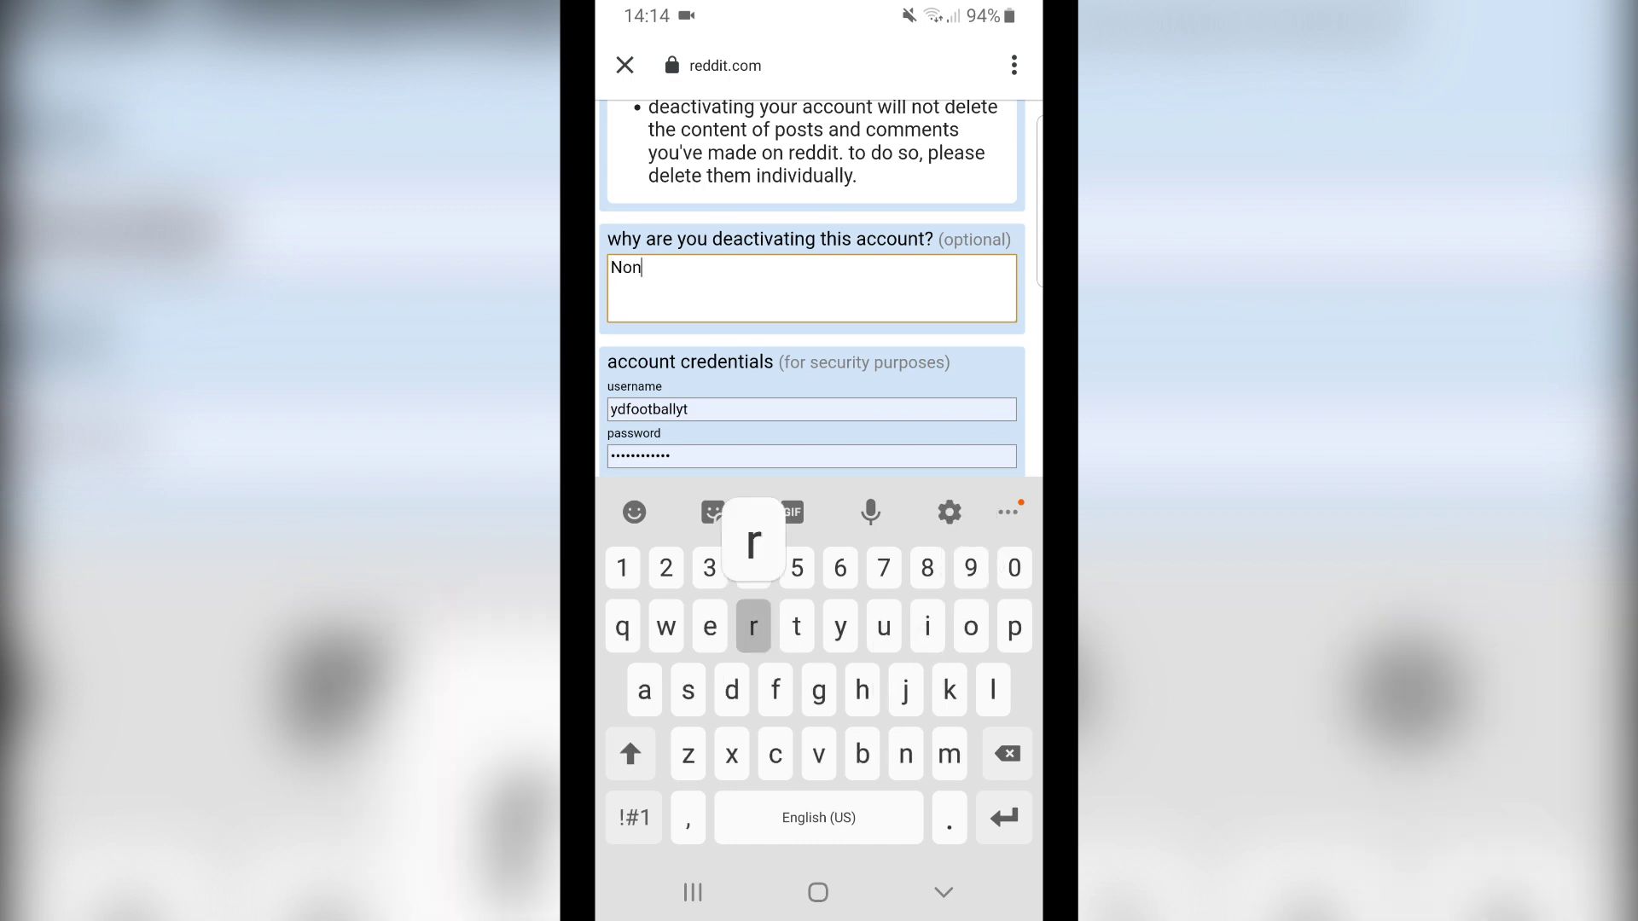
text(r)
key(BackSpace)
text(r)
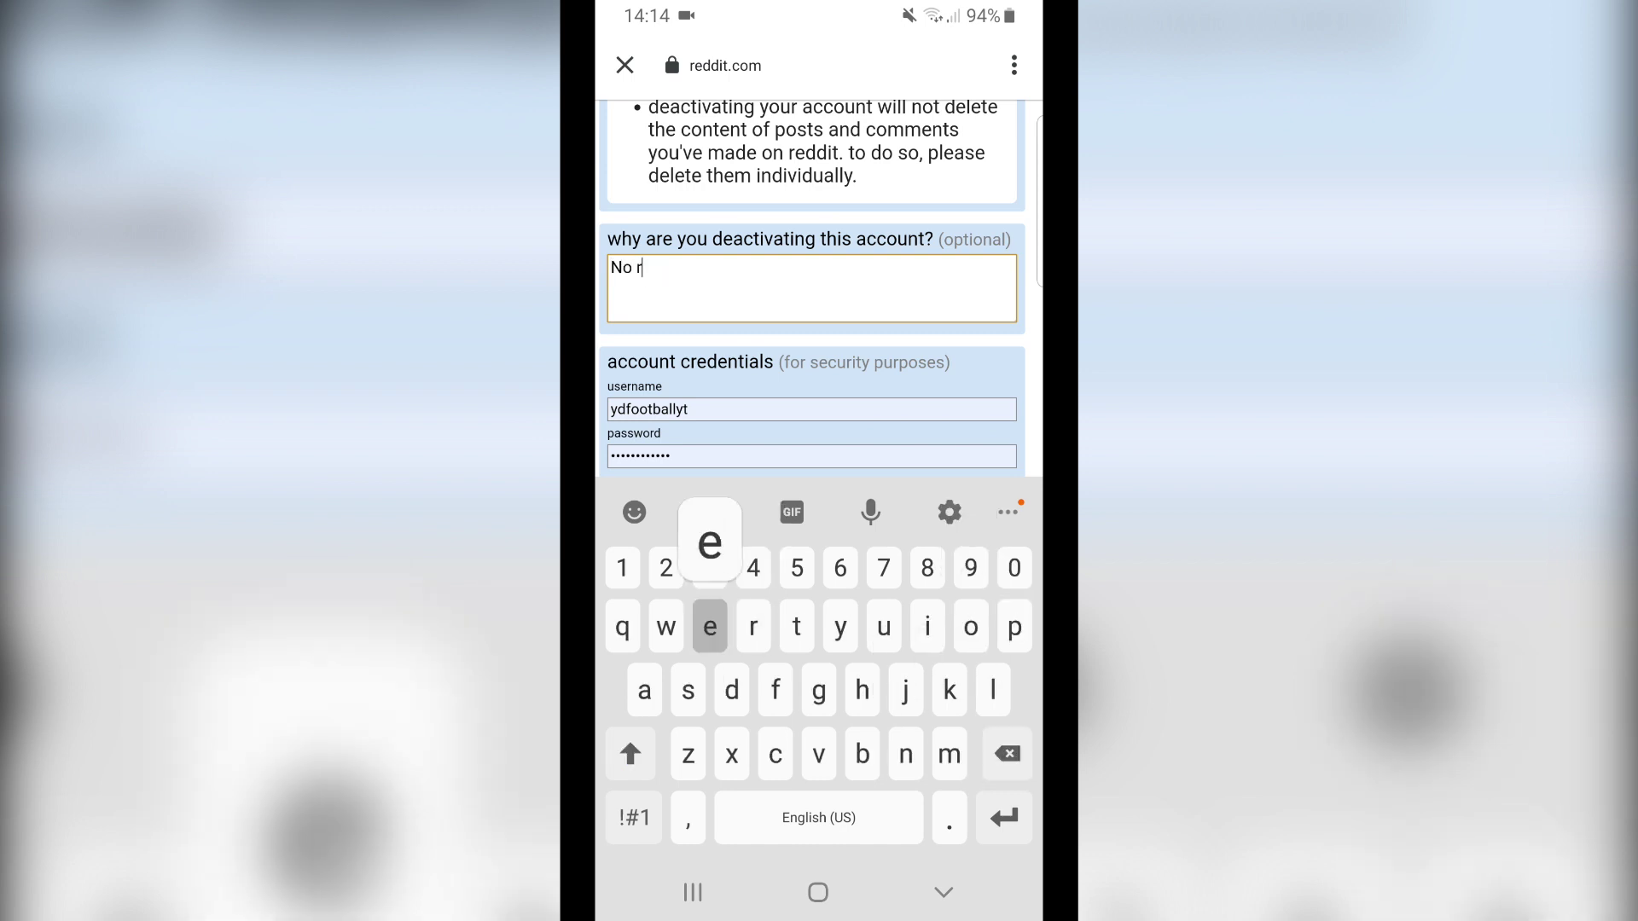
text(eason)
key(Escape)
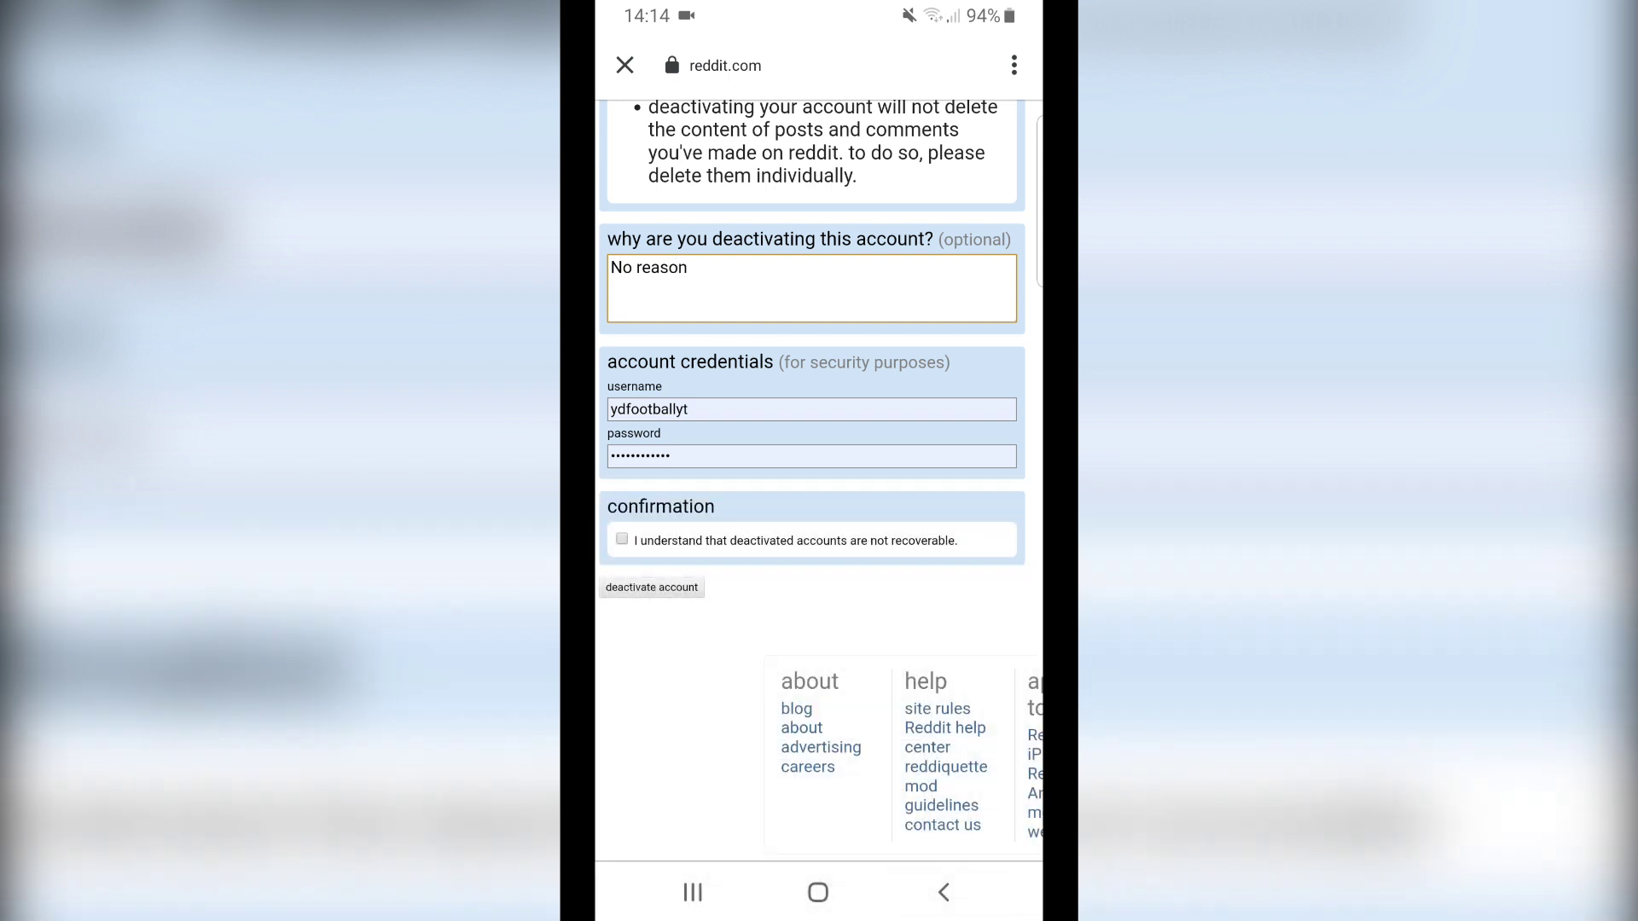
click(812, 408)
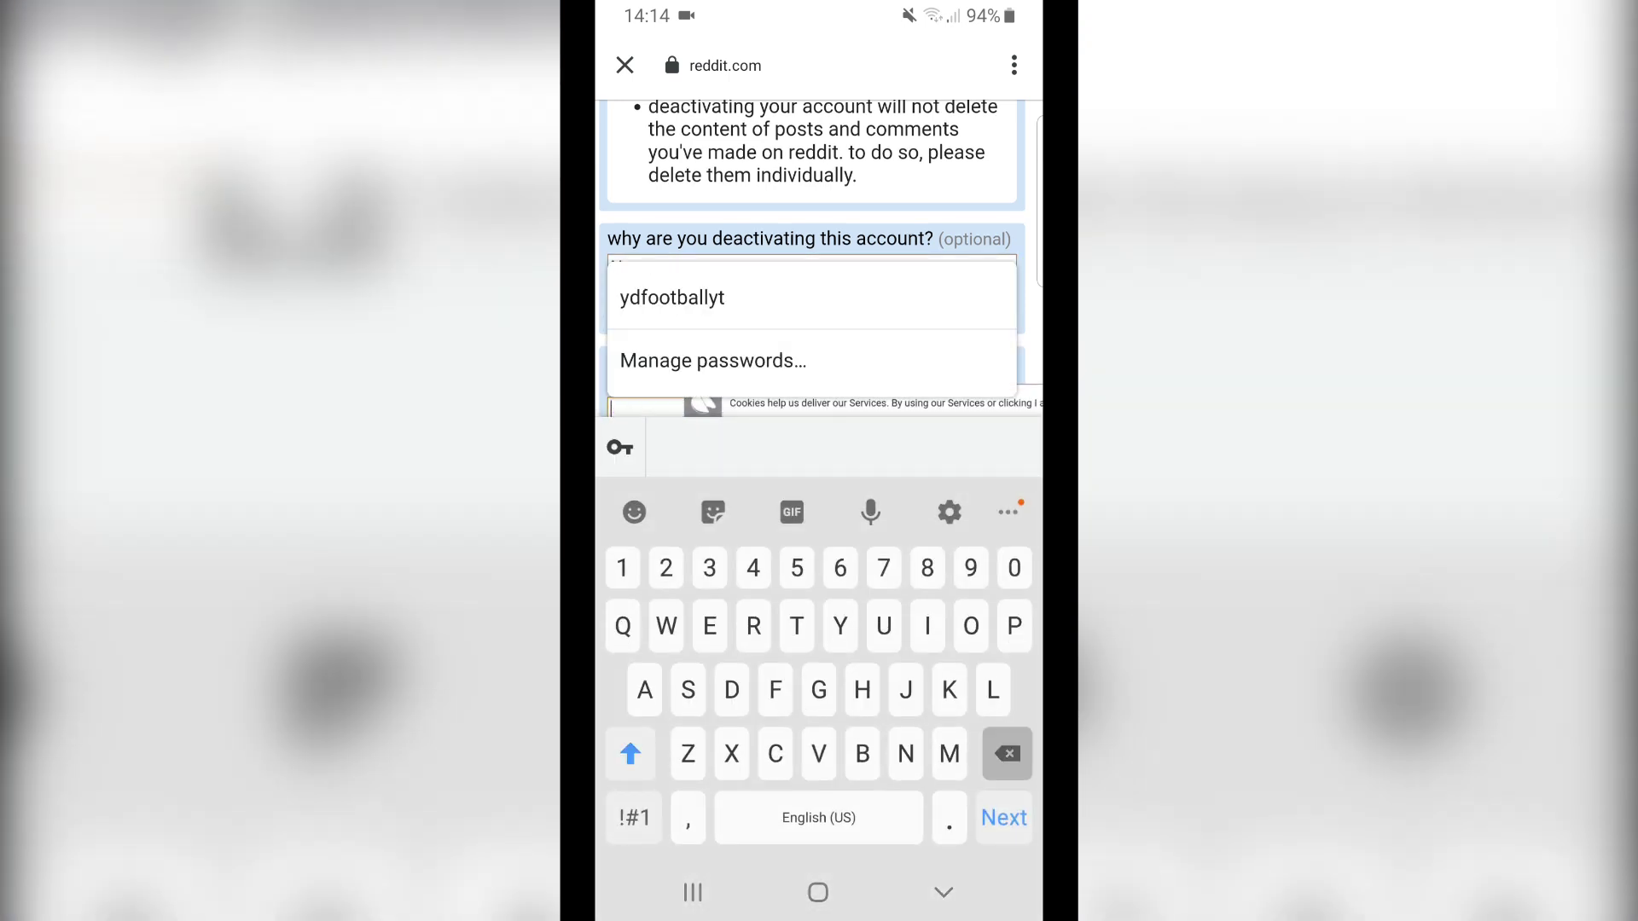
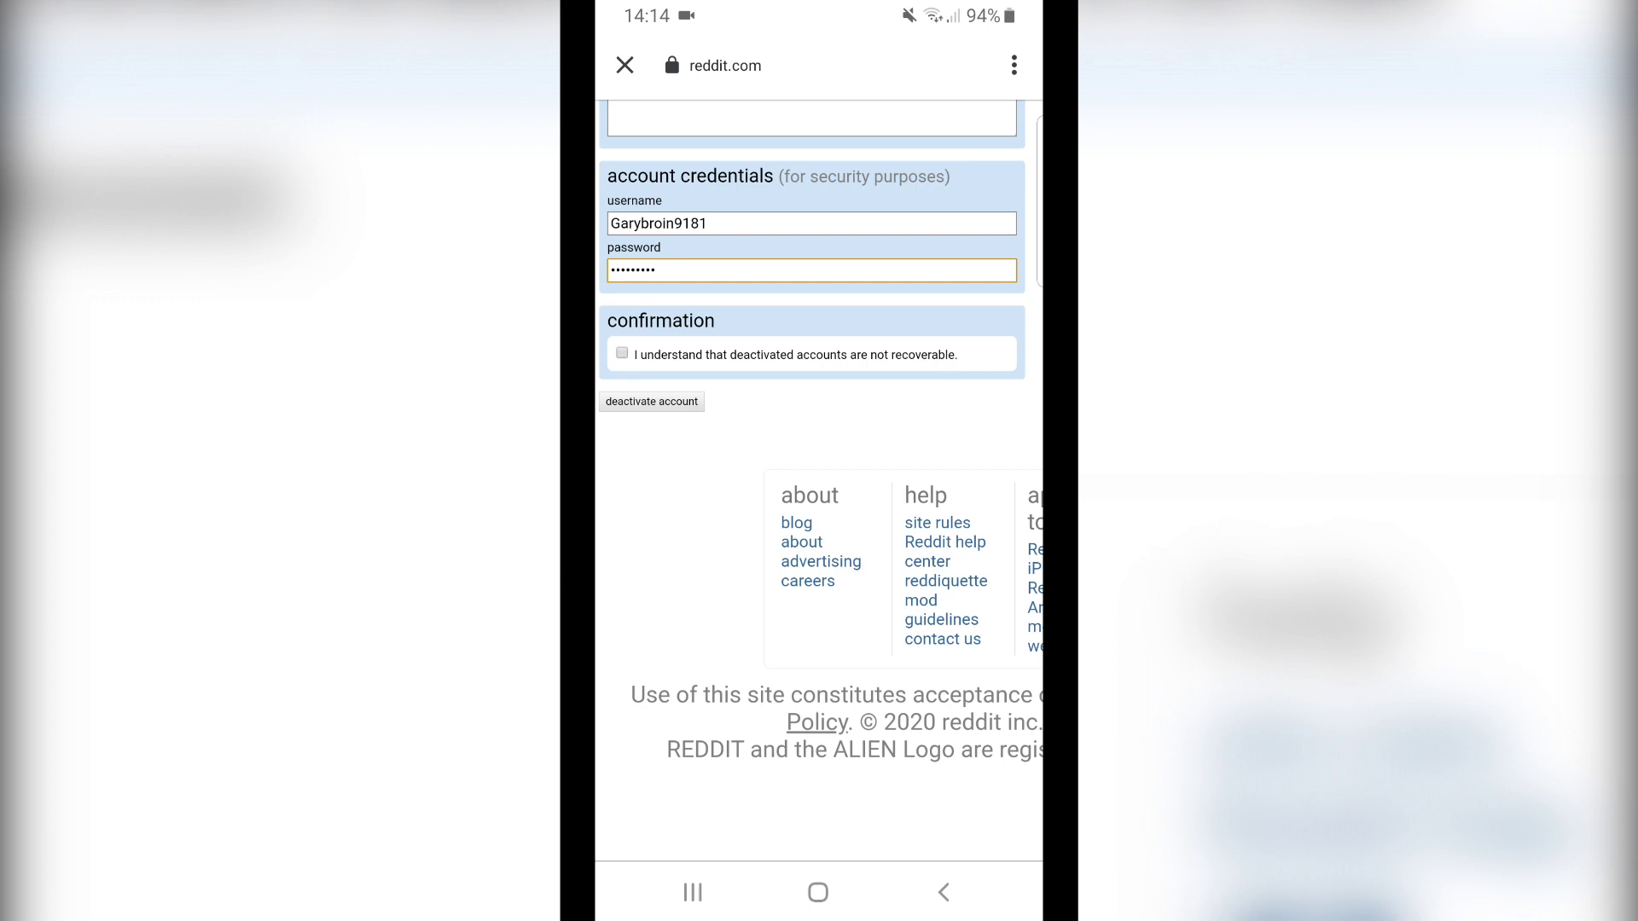
scroll(819, 461, up, 5)
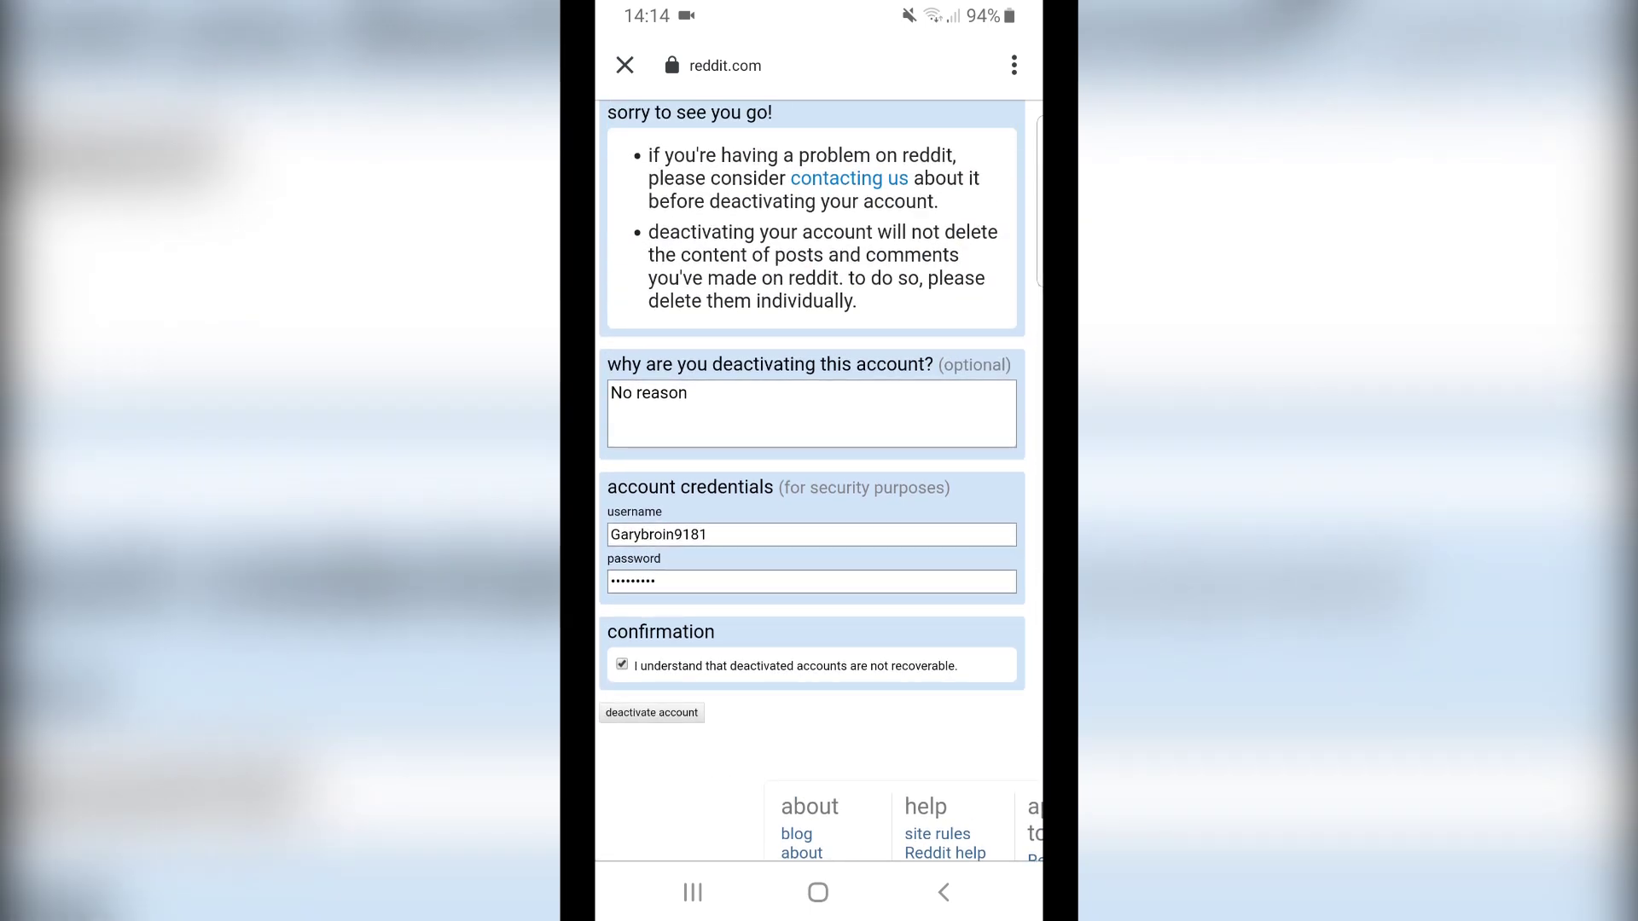
Step: Submit the deactivation form with credentials and unrecoverable-deactivation confirmation, reaching the login page
click(652, 712)
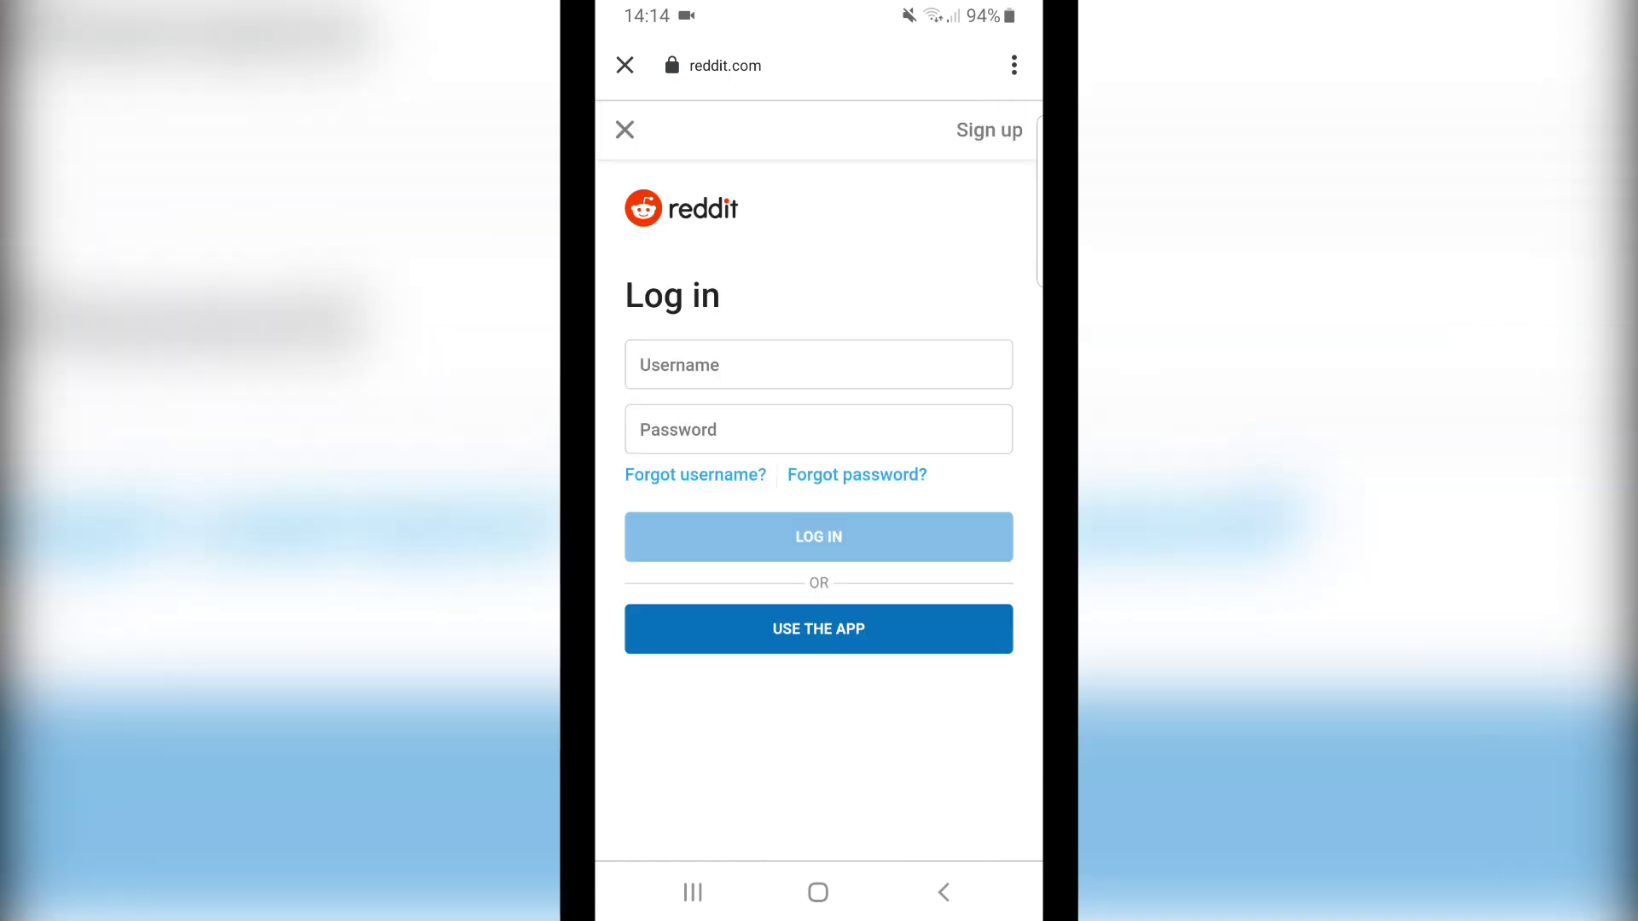